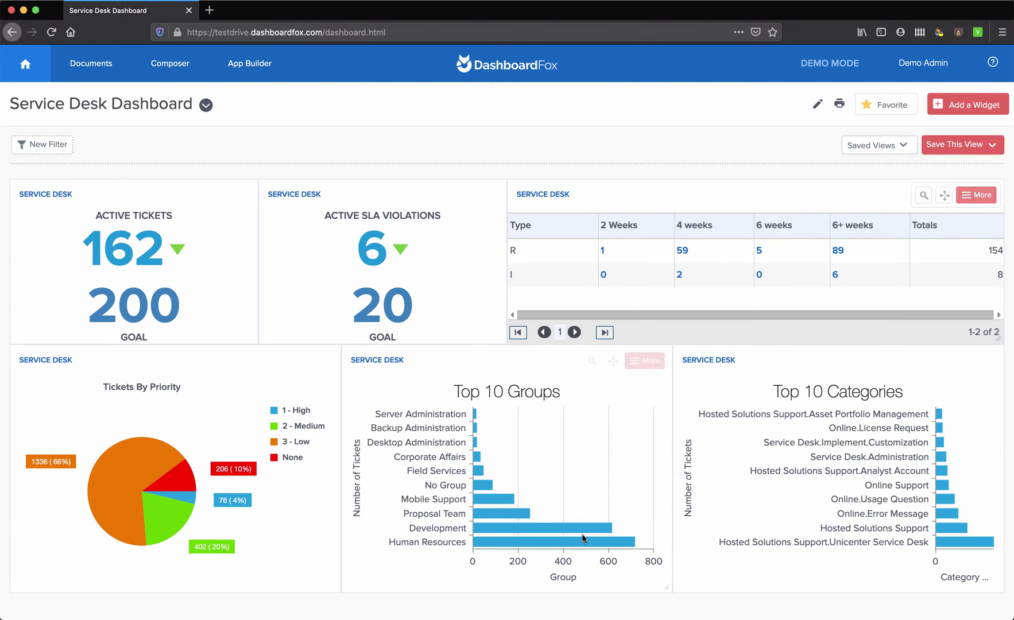
# Drill down from the Human Resources bar in Top 10 Groups to its February tickets and examine the Open Date filter choices.
pyautogui.click(539, 541)
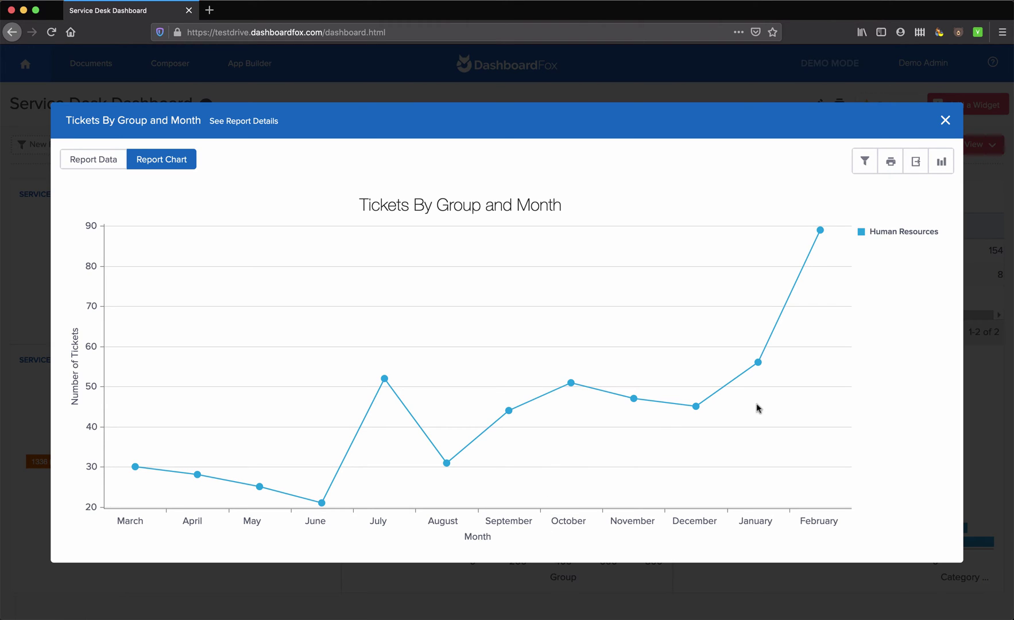
pyautogui.click(819, 230)
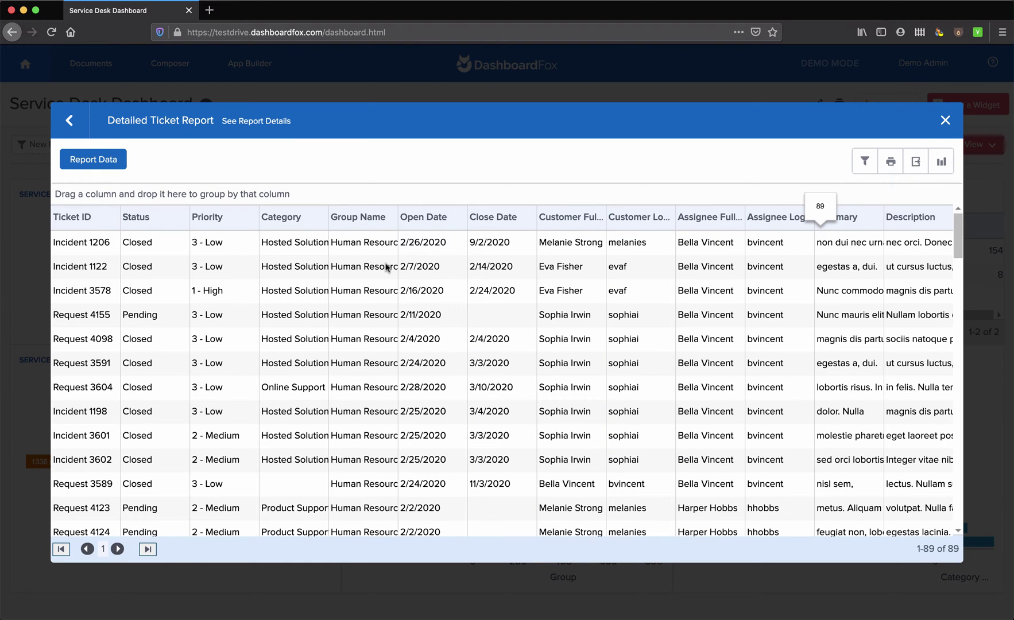
pyautogui.click(462, 224)
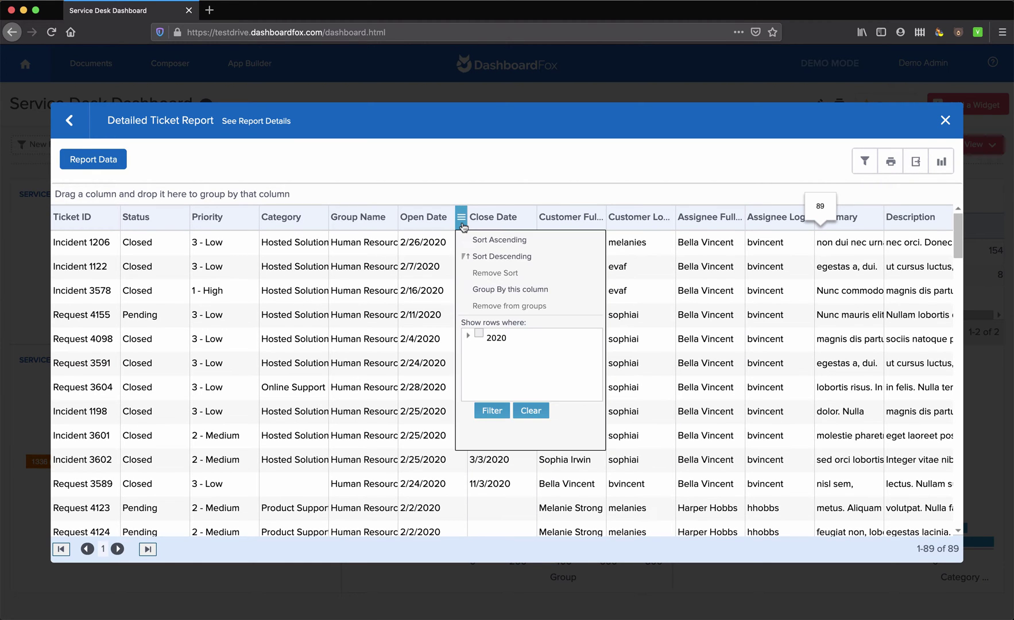
pyautogui.click(468, 339)
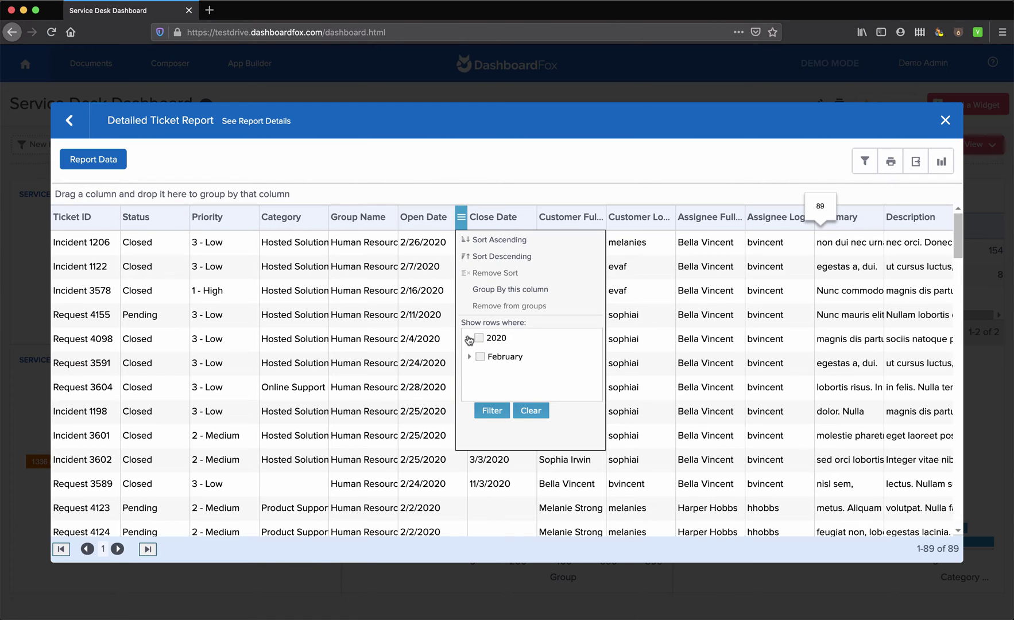
pyautogui.click(462, 221)
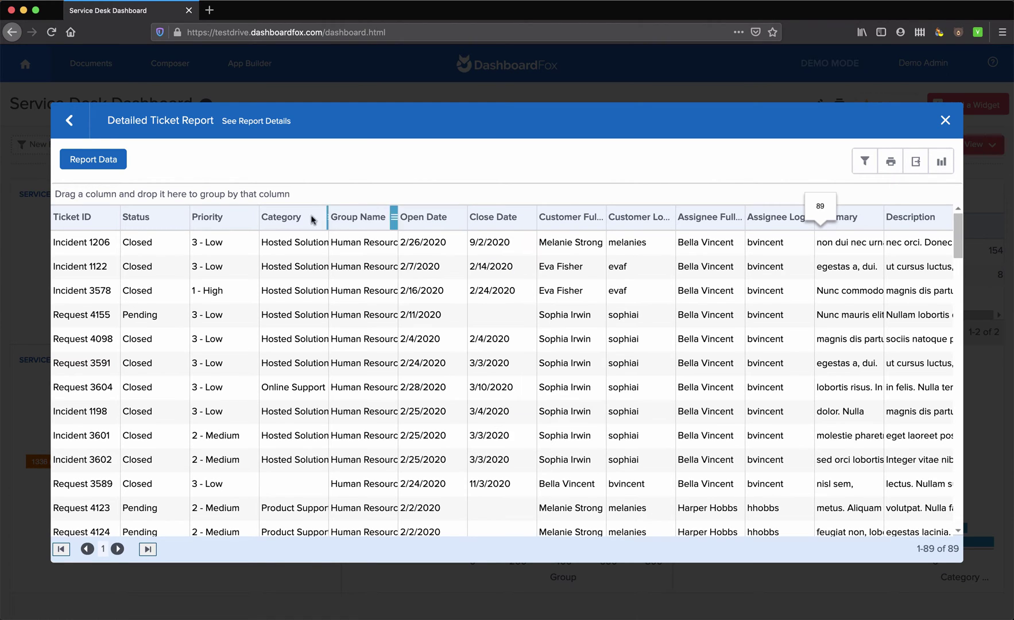
# Group the detailed ticket report by Priority, review its export options, and return to the dashboard.
pyautogui.moveTo(249, 220); pyautogui.dragTo(264, 193)
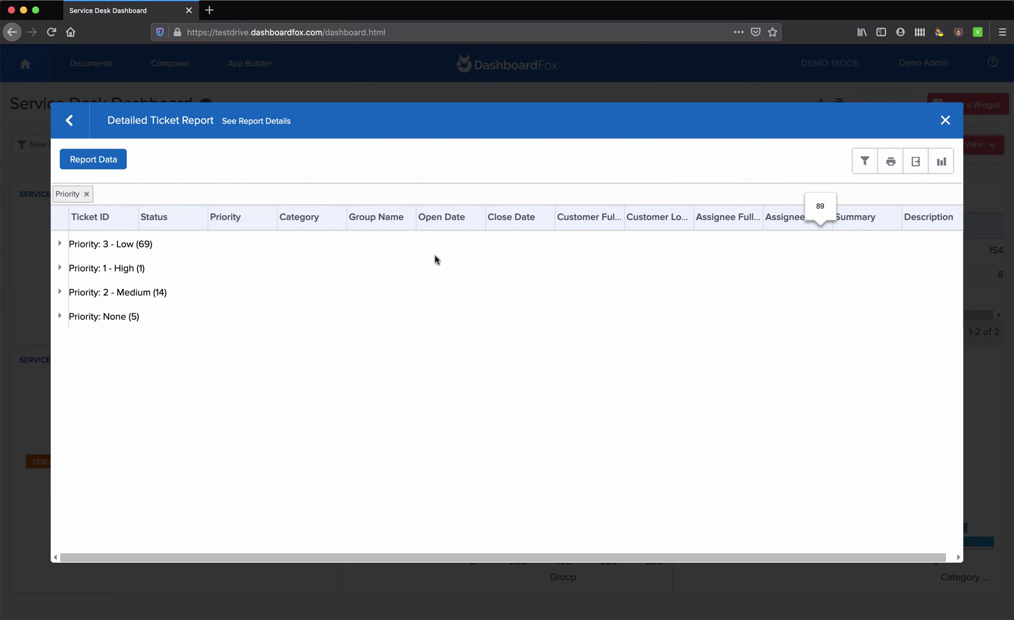
pyautogui.click(916, 163)
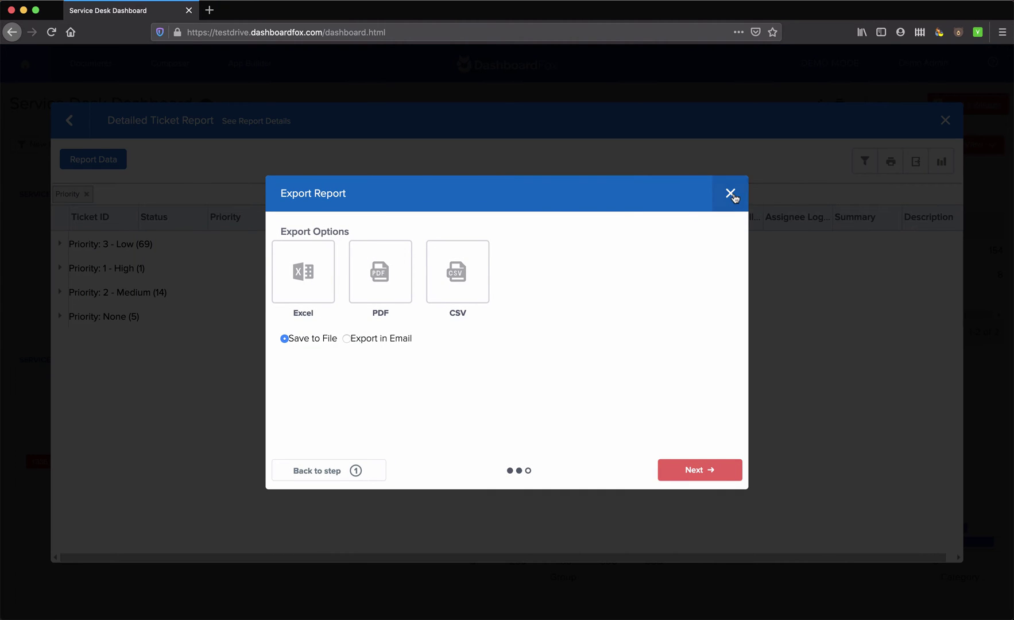
pyautogui.click(730, 194)
pyautogui.click(72, 120)
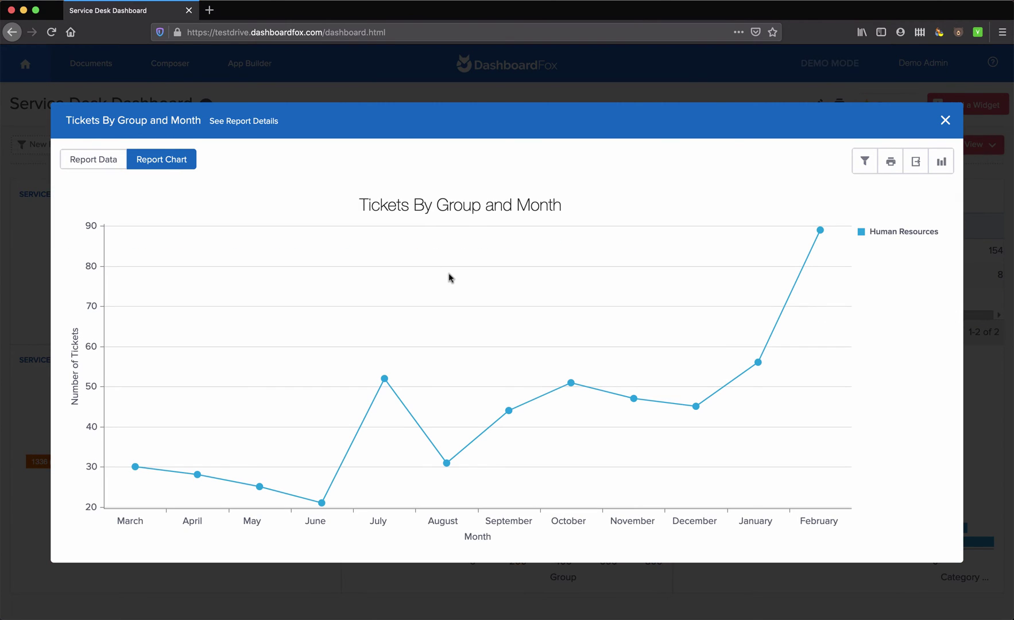
pyautogui.click(944, 121)
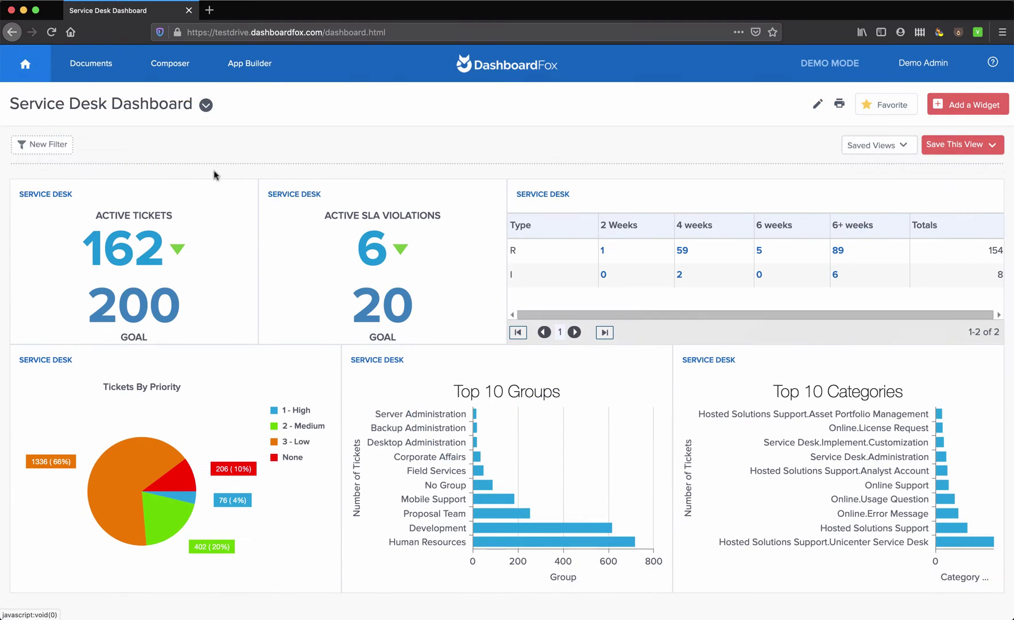
# Switch to the Sales Pipeline dashboard and apply its saved view Sales Pipeline Filters.
pyautogui.click(205, 106)
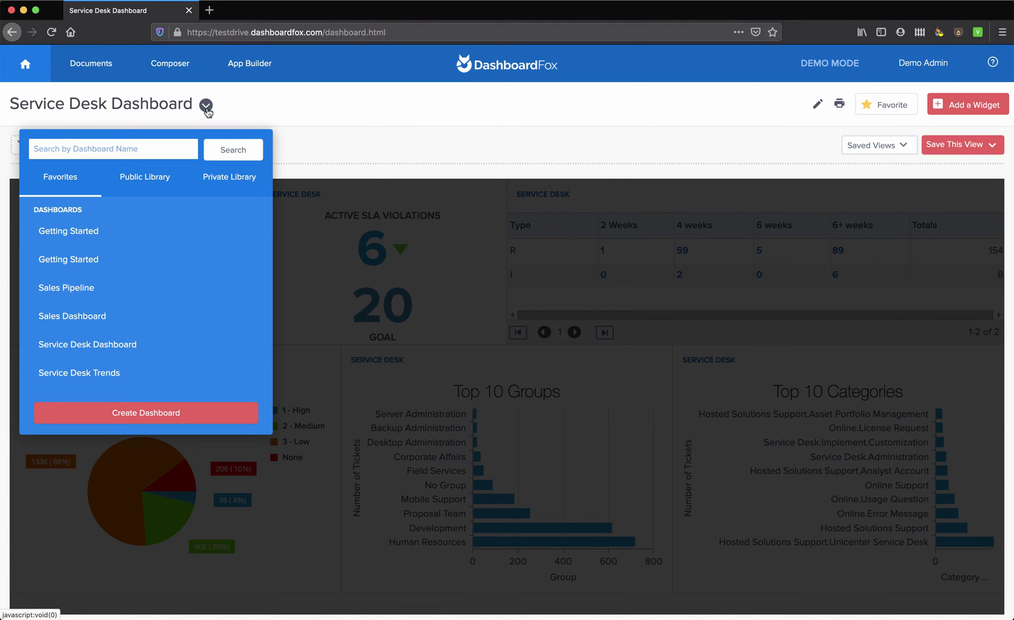
pyautogui.click(67, 290)
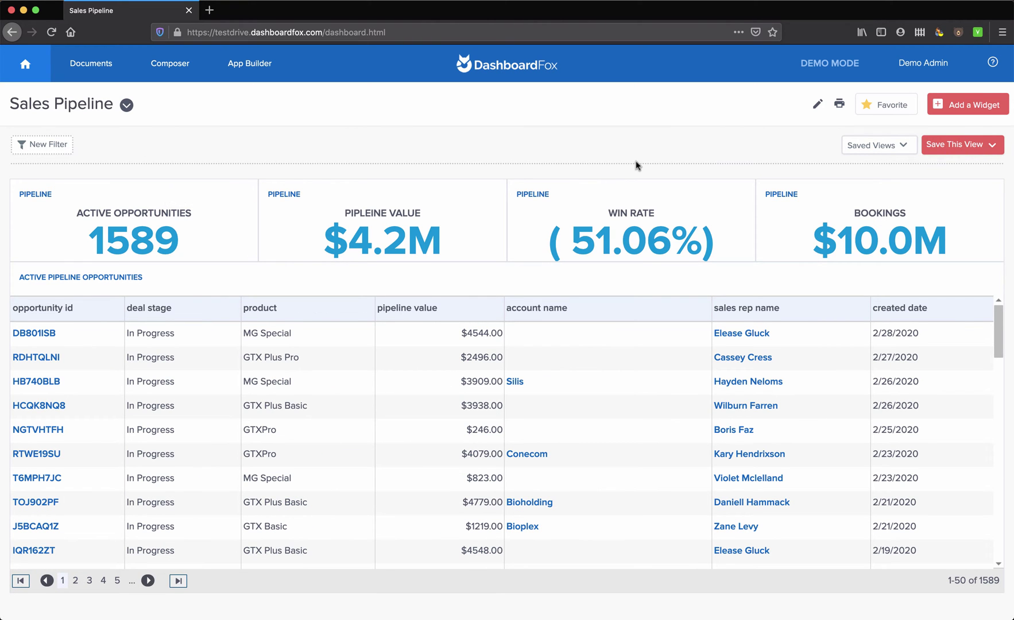
pyautogui.click(903, 147)
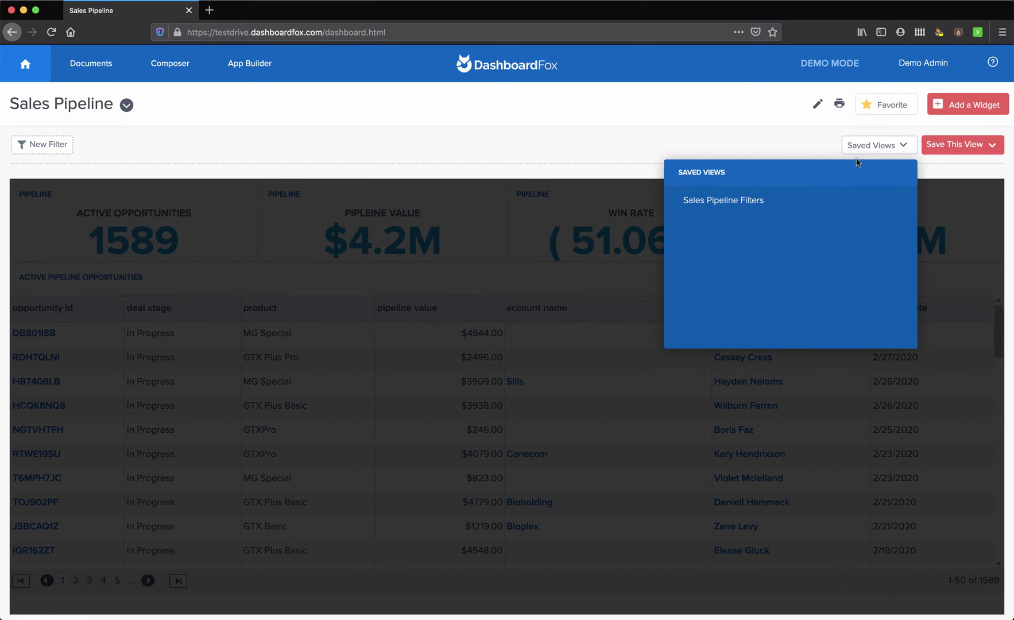
pyautogui.click(746, 200)
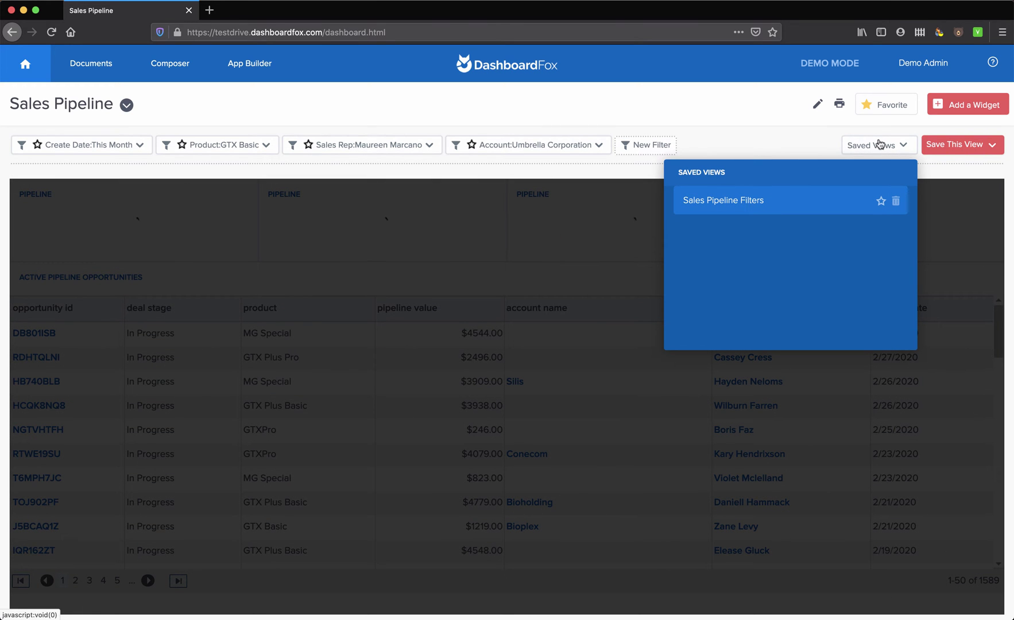
pyautogui.click(900, 147)
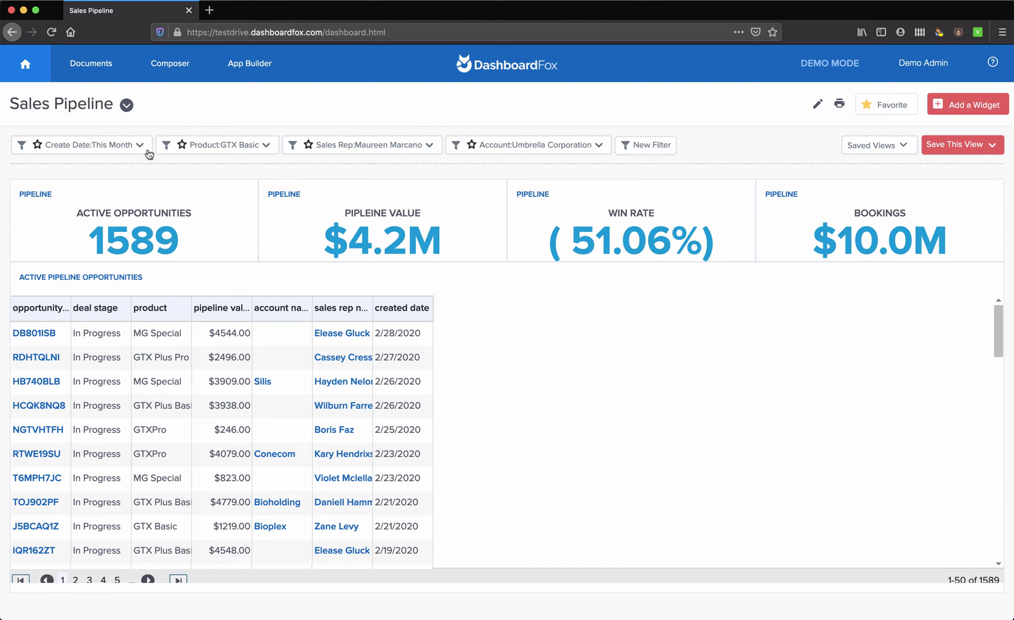
# Activate the Account filter with the value Rantouch and review the records behind the Active Opportunities figure.
pyautogui.click(472, 145)
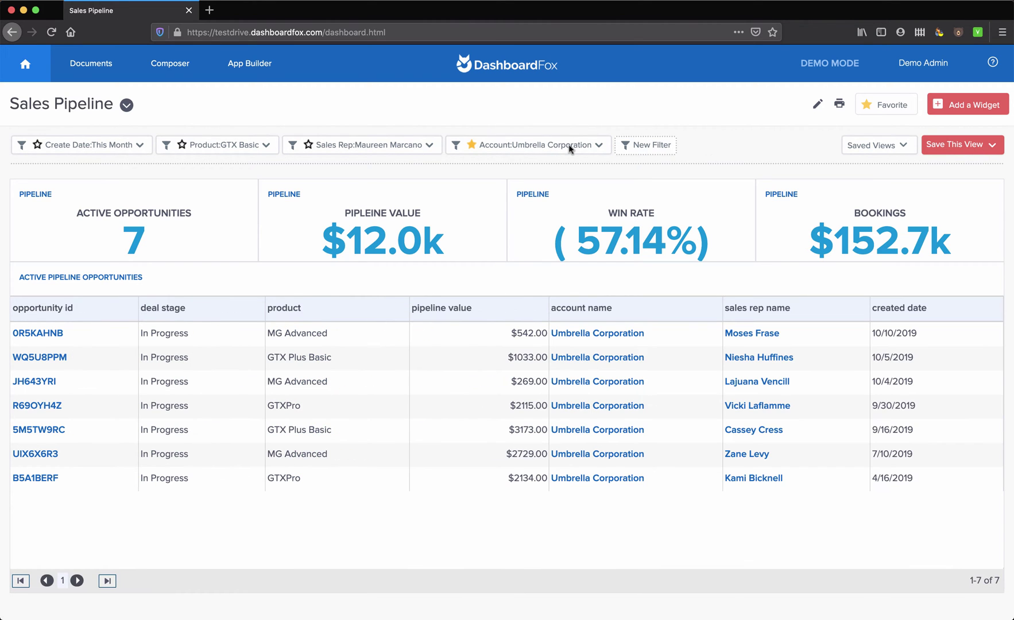
pyautogui.click(599, 149)
pyautogui.click(649, 223)
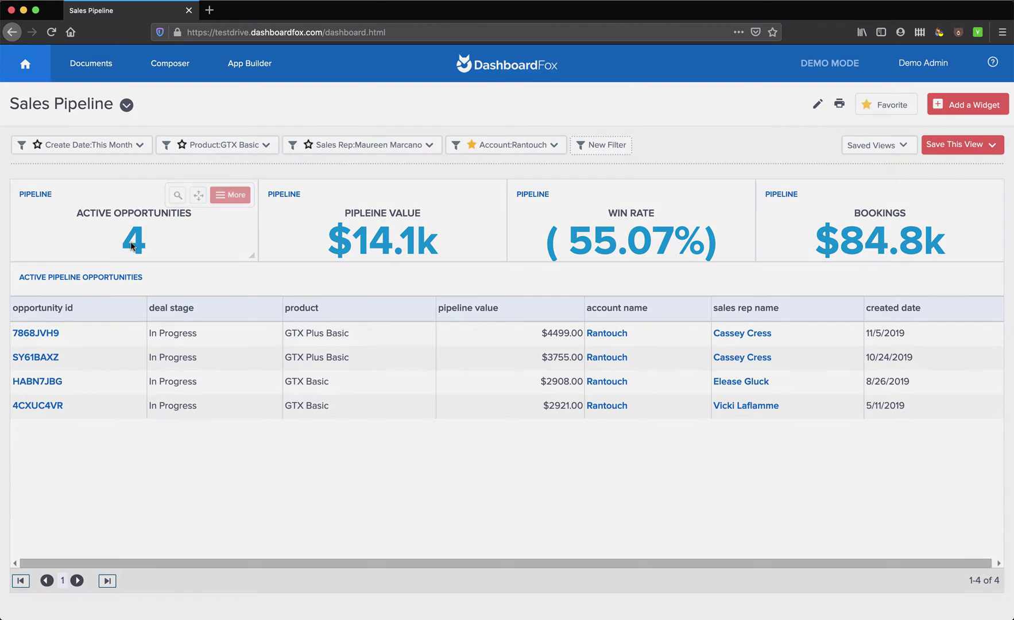
pyautogui.click(131, 245)
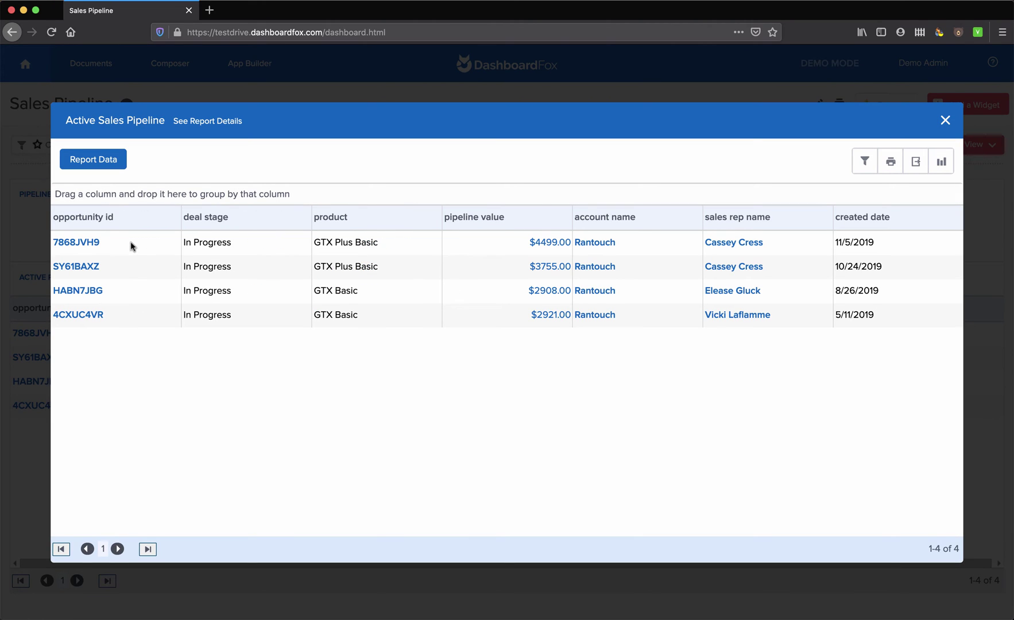
pyautogui.click(945, 122)
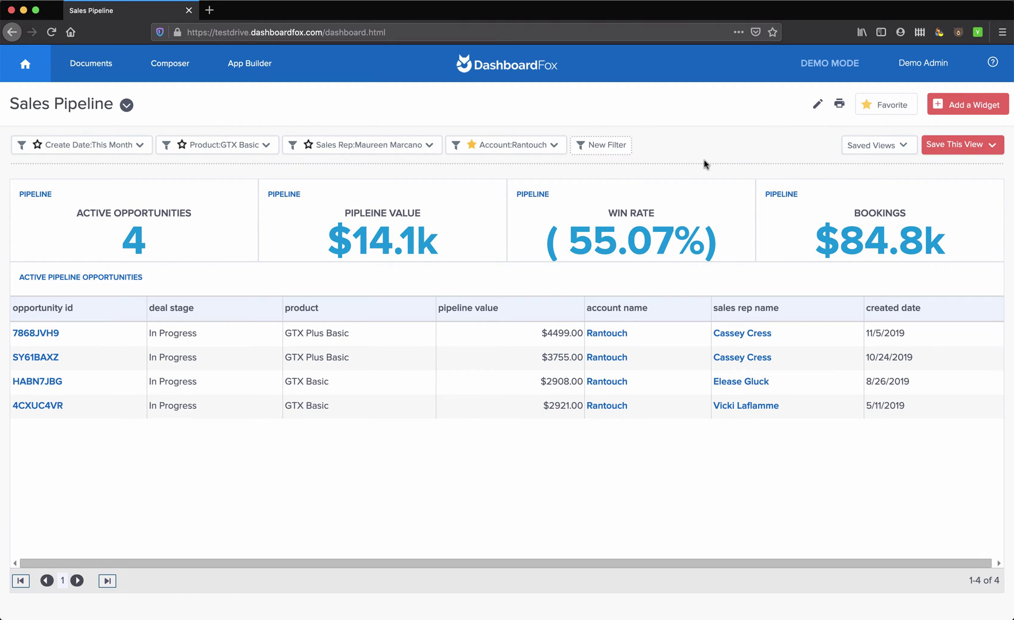
# Open the Sales Operation Report folder in the public document library and review its folder permissions.
pyautogui.click(99, 67)
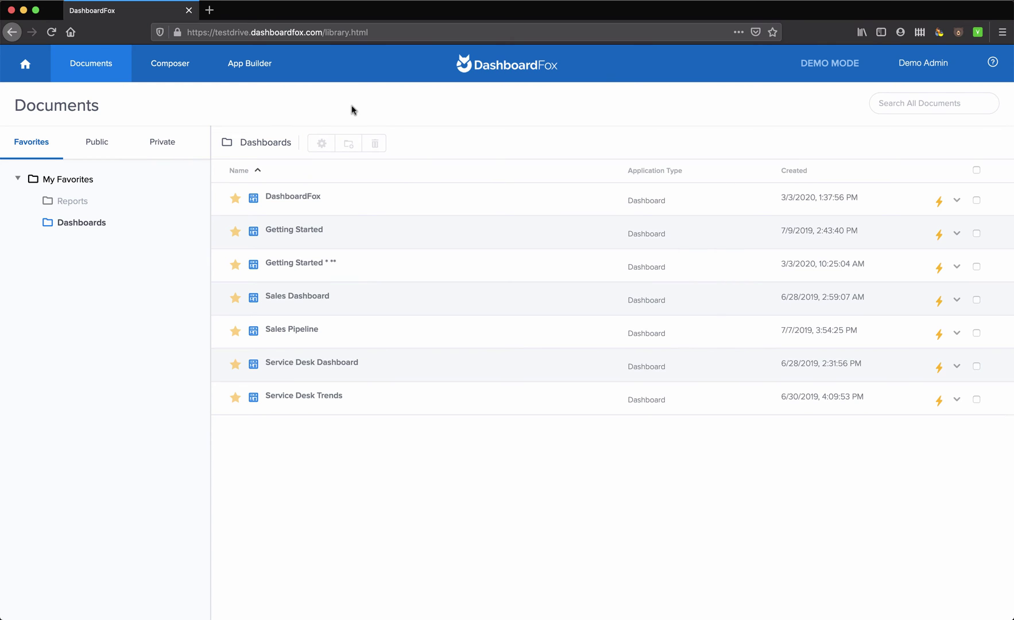
pyautogui.click(99, 143)
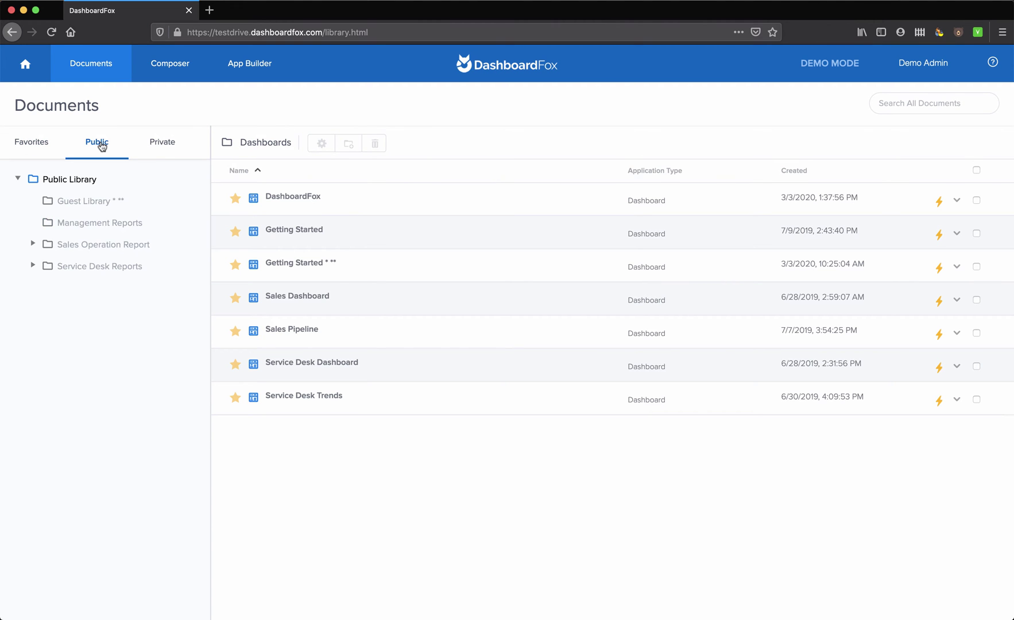
pyautogui.click(92, 224)
pyautogui.click(63, 245)
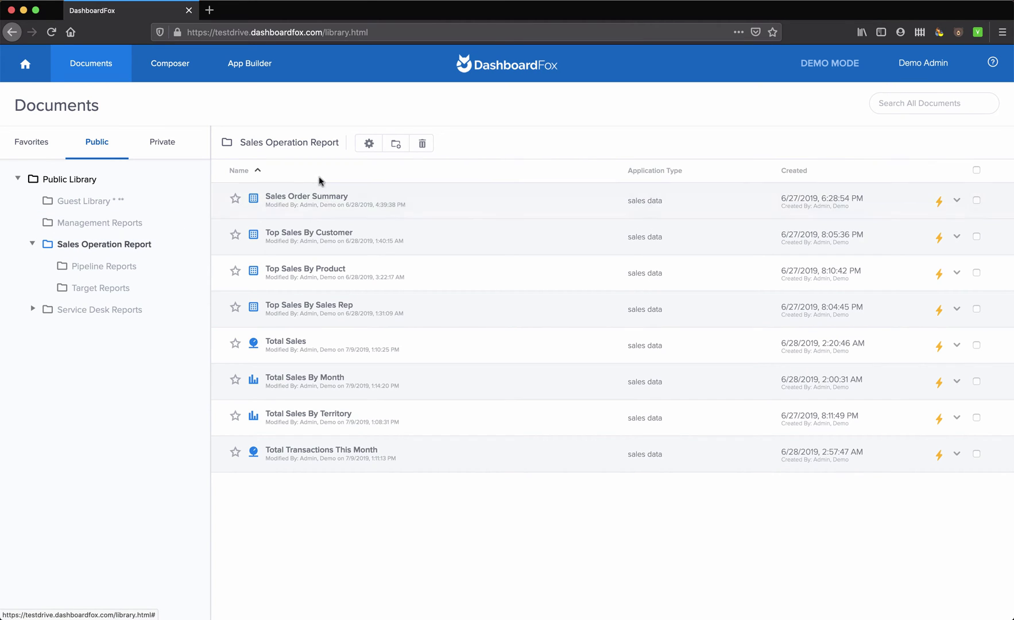
pyautogui.click(369, 144)
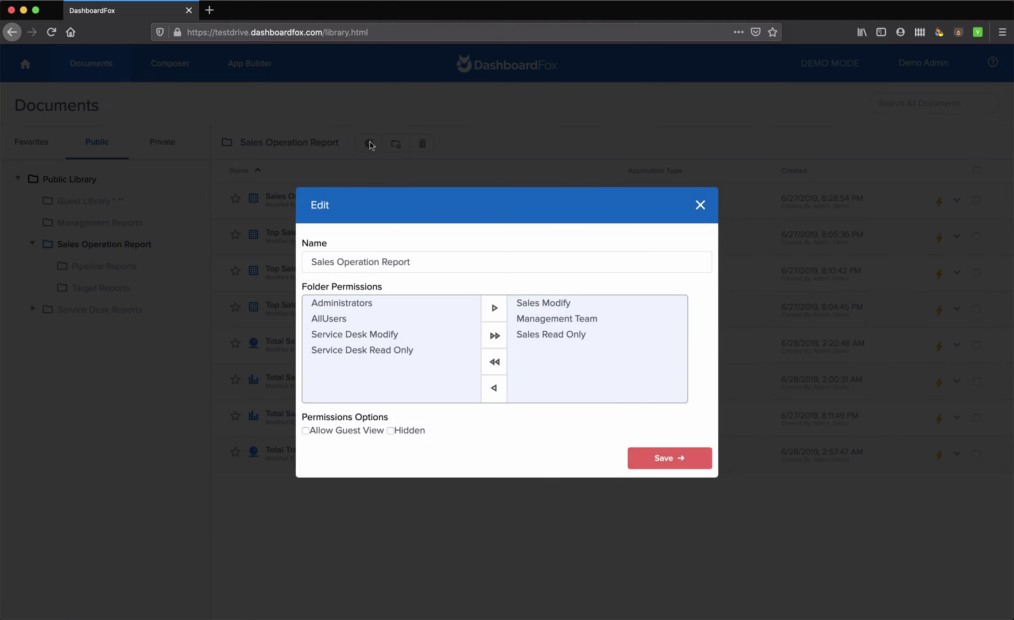
pyautogui.click(700, 205)
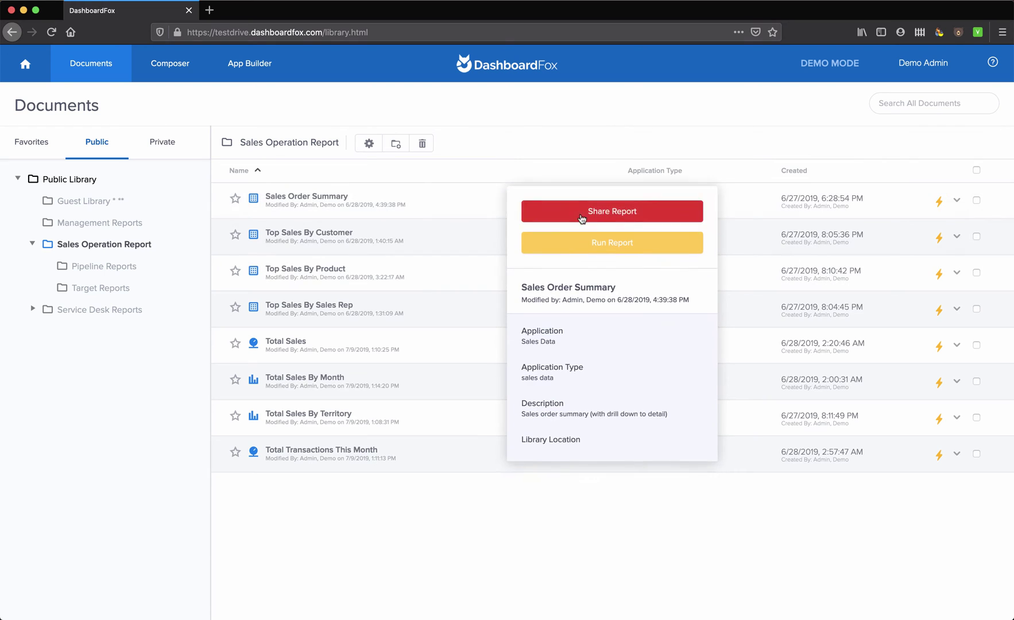
# Run the Top Sales By Customer report, look over its data, and close it.
pyautogui.moveTo(888, 257)
pyautogui.click(938, 238)
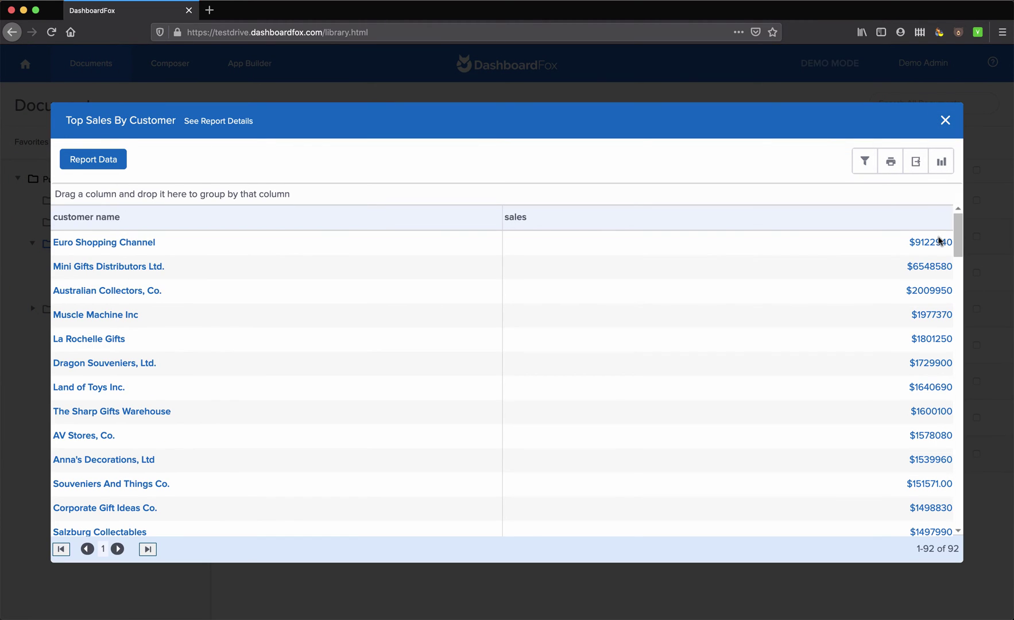
pyautogui.click(945, 120)
# Review the scheduling options for Top Sales By Customer, covering frequency, recipients, email message and output format, and leave without saving.
pyautogui.click(958, 237)
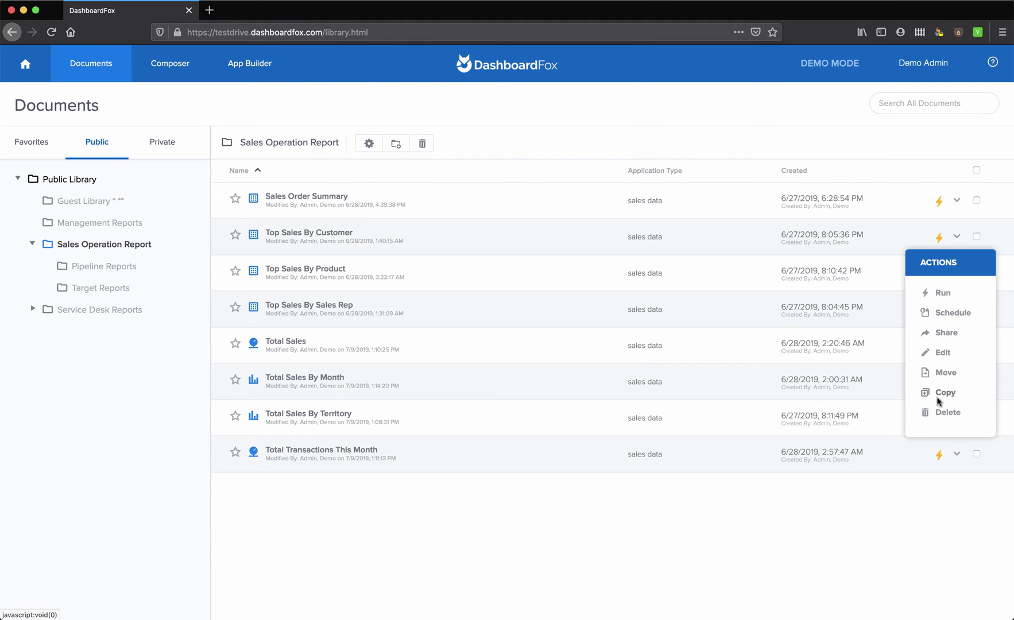
pyautogui.click(945, 314)
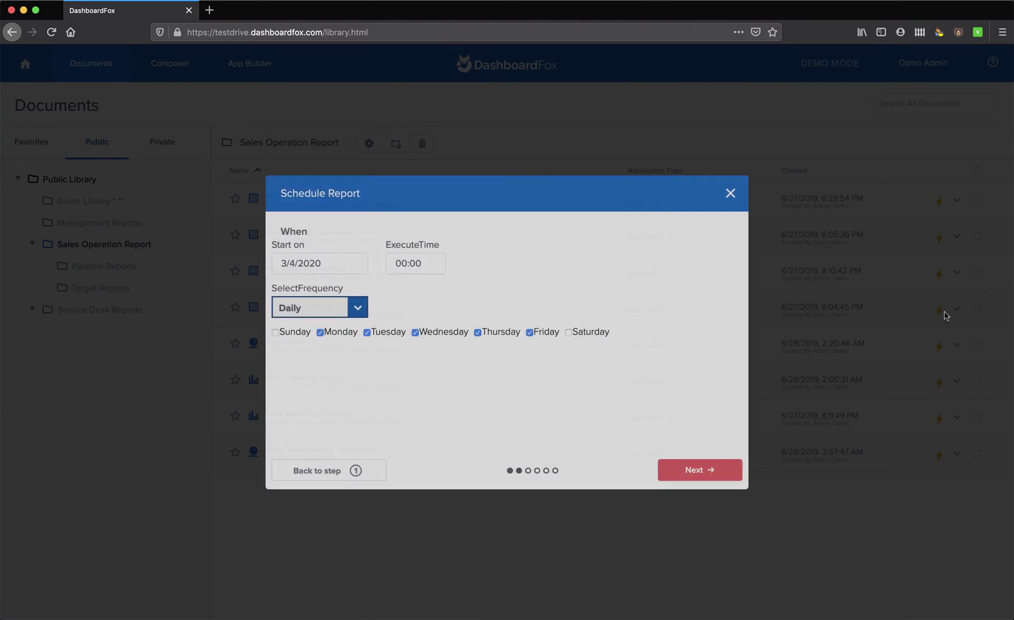
pyautogui.click(360, 308)
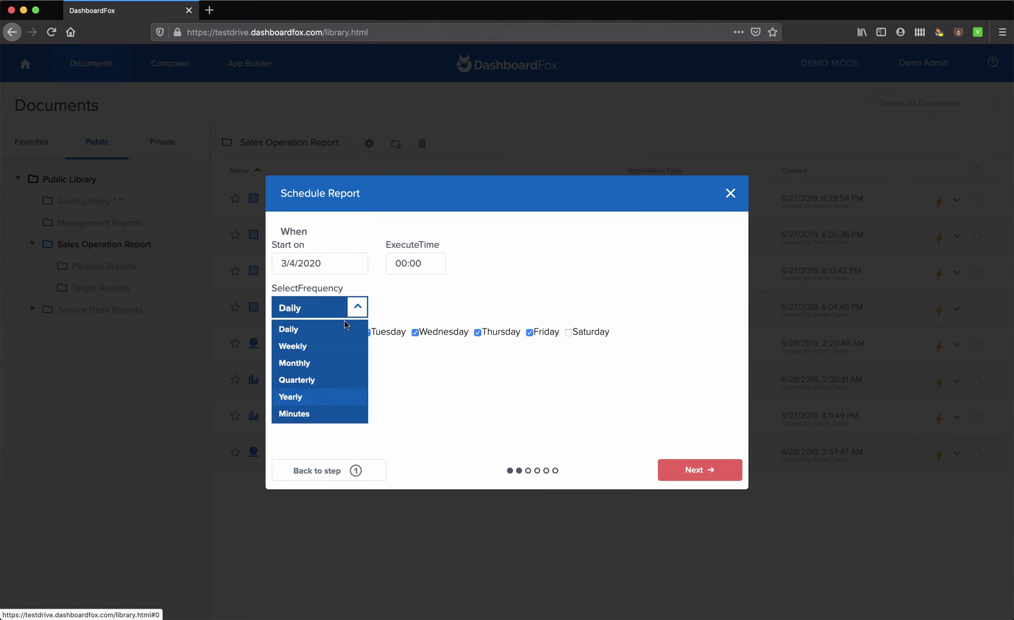
pyautogui.click(357, 313)
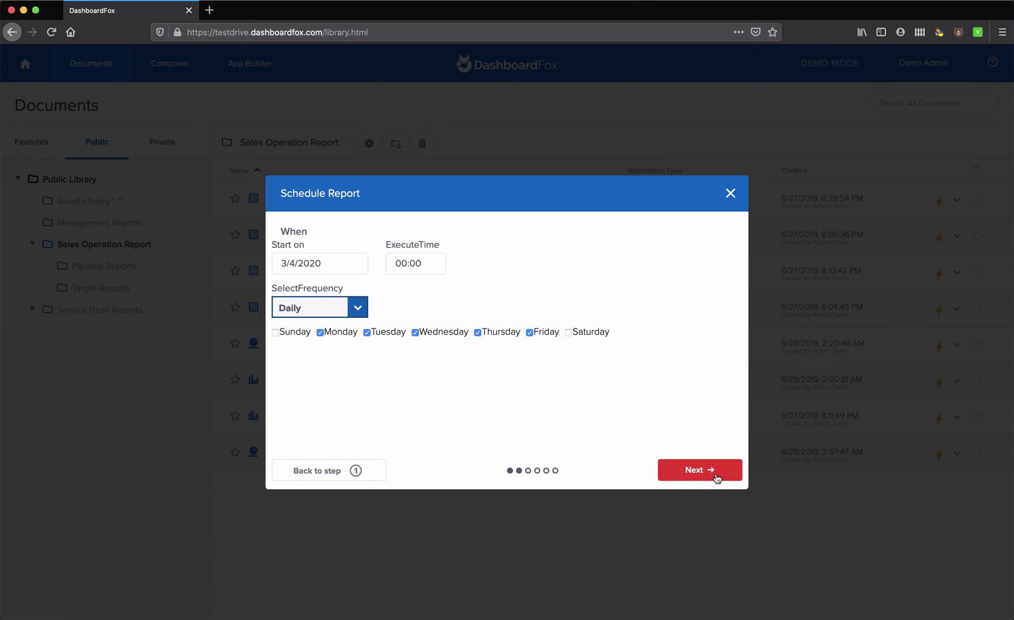
pyautogui.click(713, 472)
pyautogui.click(536, 254)
pyautogui.click(378, 263)
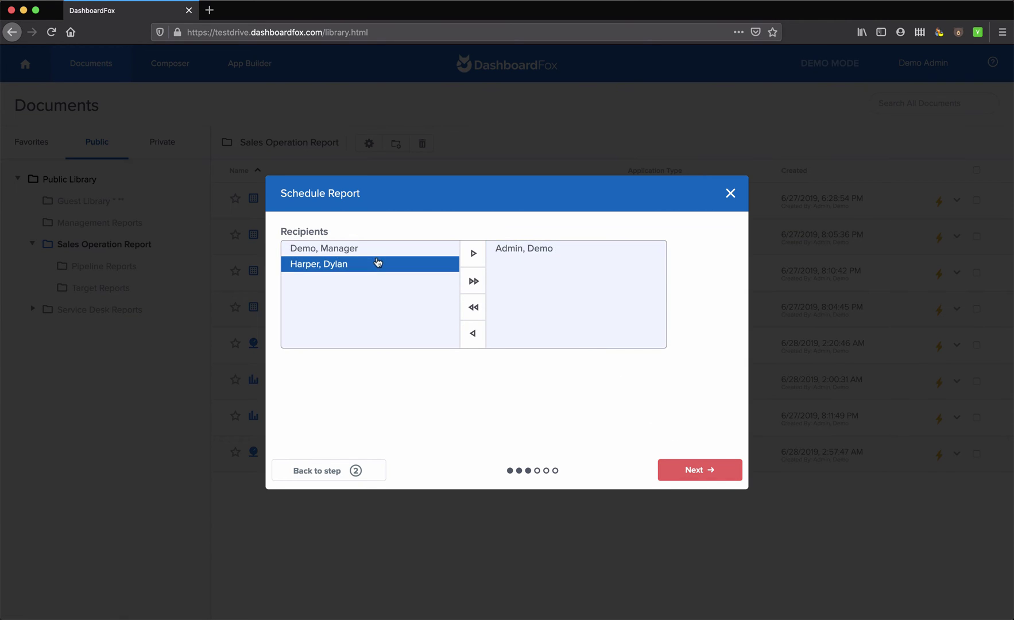
pyautogui.click(697, 470)
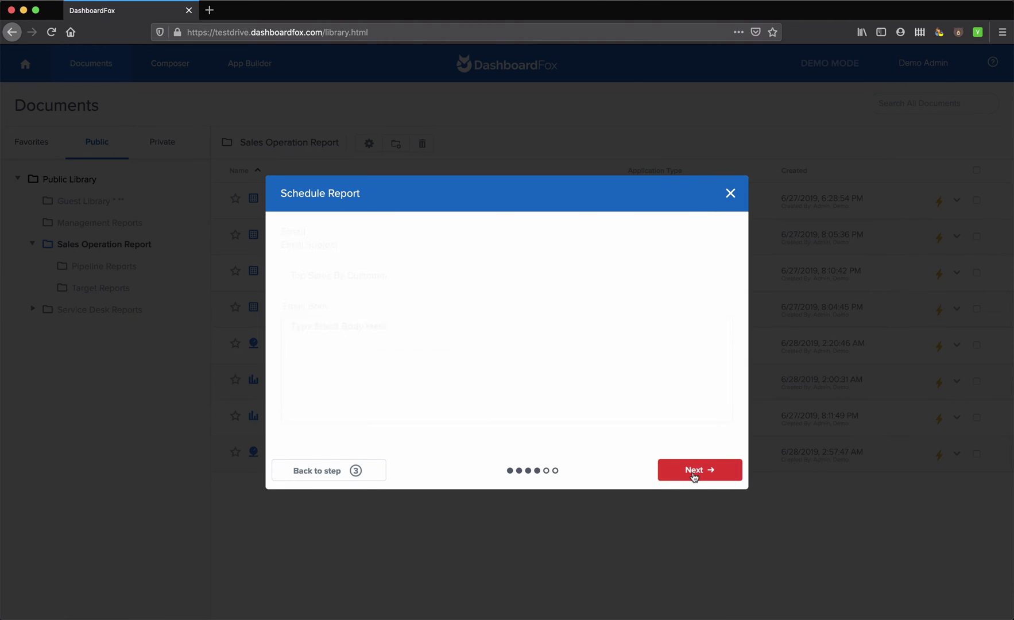
pyautogui.click(700, 474)
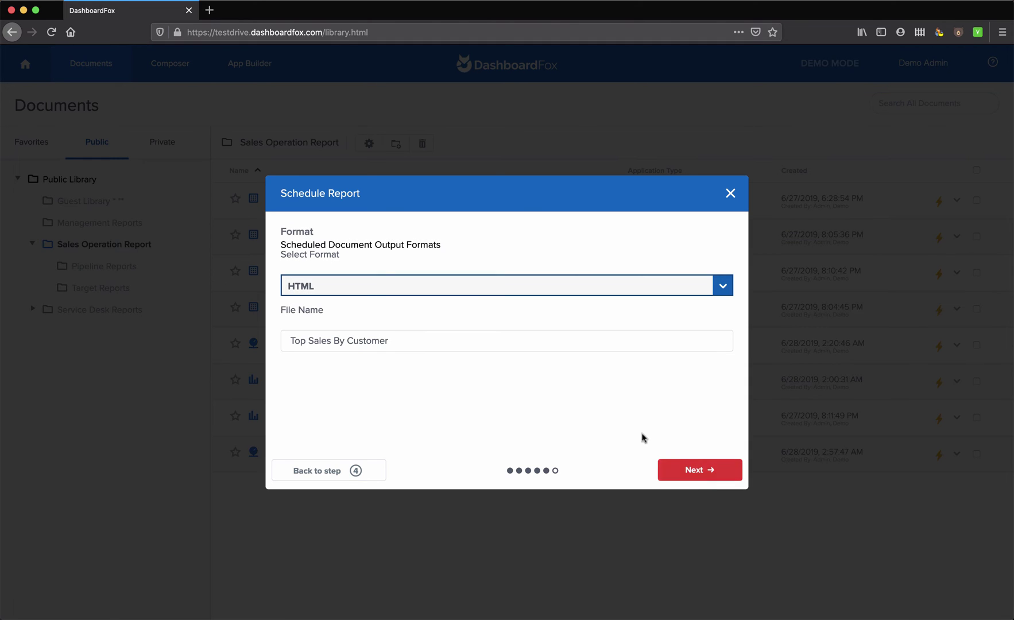
pyautogui.click(722, 287)
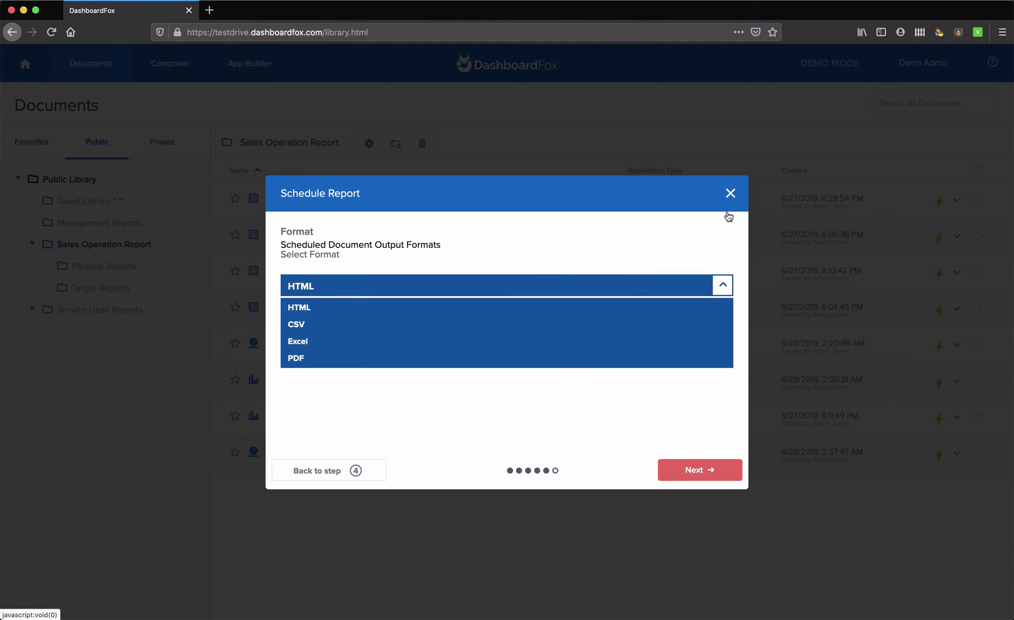
pyautogui.click(730, 193)
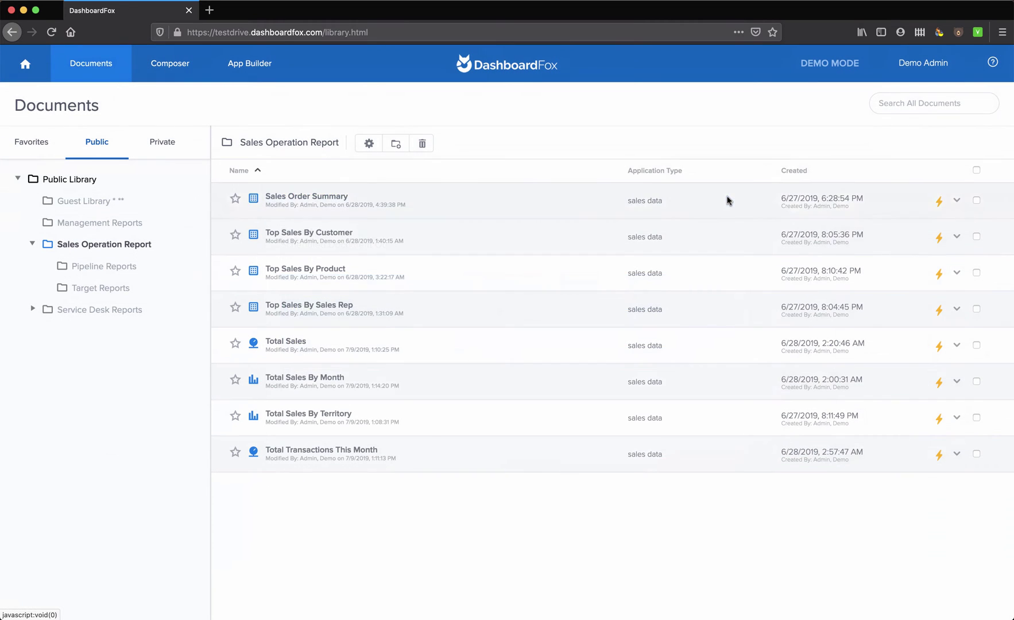
# Open the signed-in account's My Schedule overview to check its scheduled items.
pyautogui.click(925, 68)
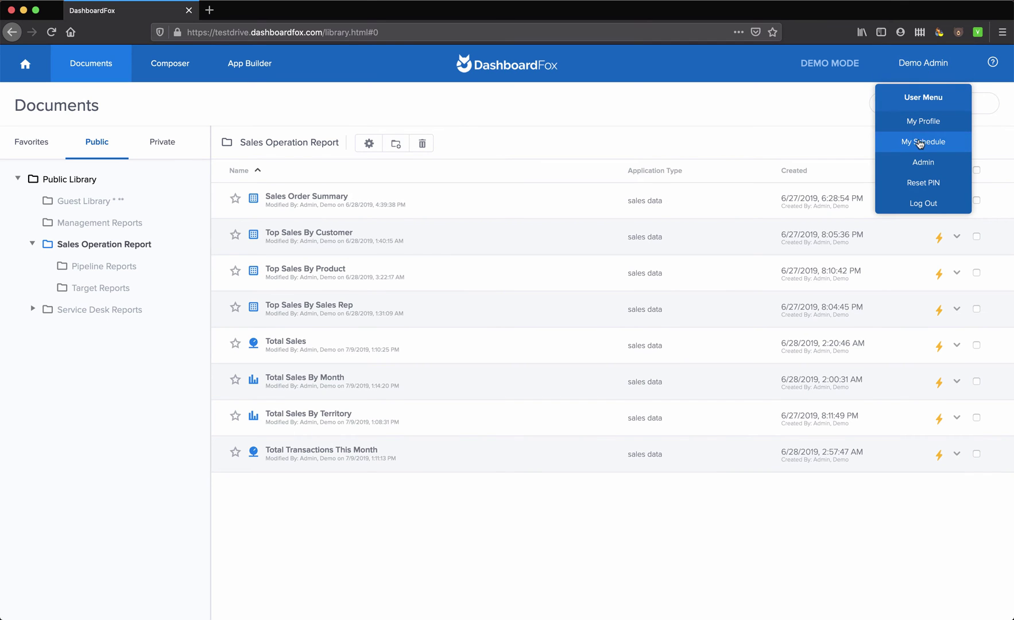
pyautogui.click(920, 144)
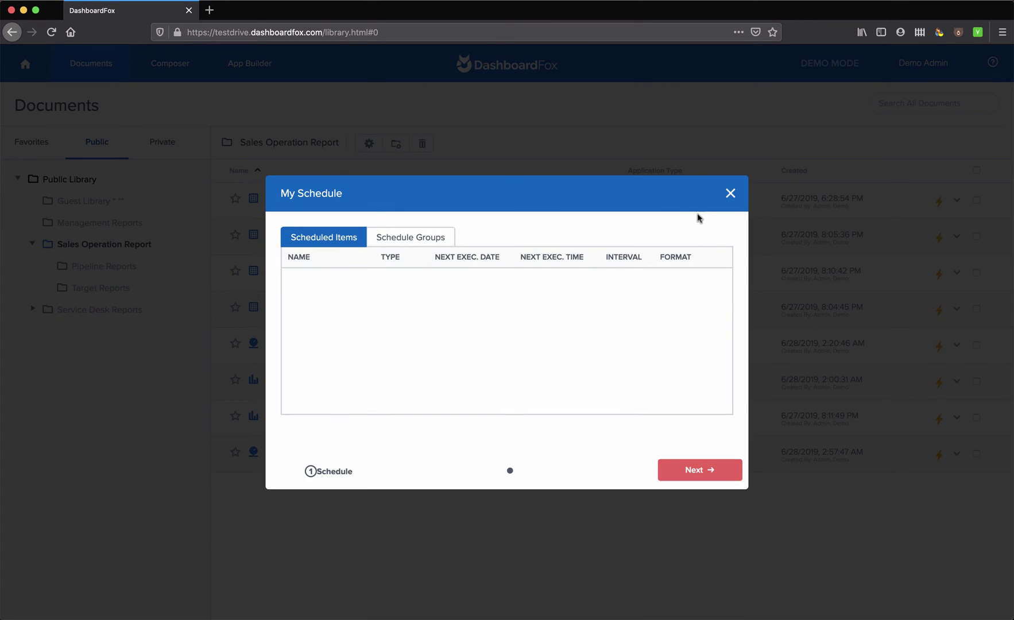
# Close the schedule overview and browse the private My Library folders and the Reports and Dashboards folders in My Favorites.
pyautogui.click(728, 195)
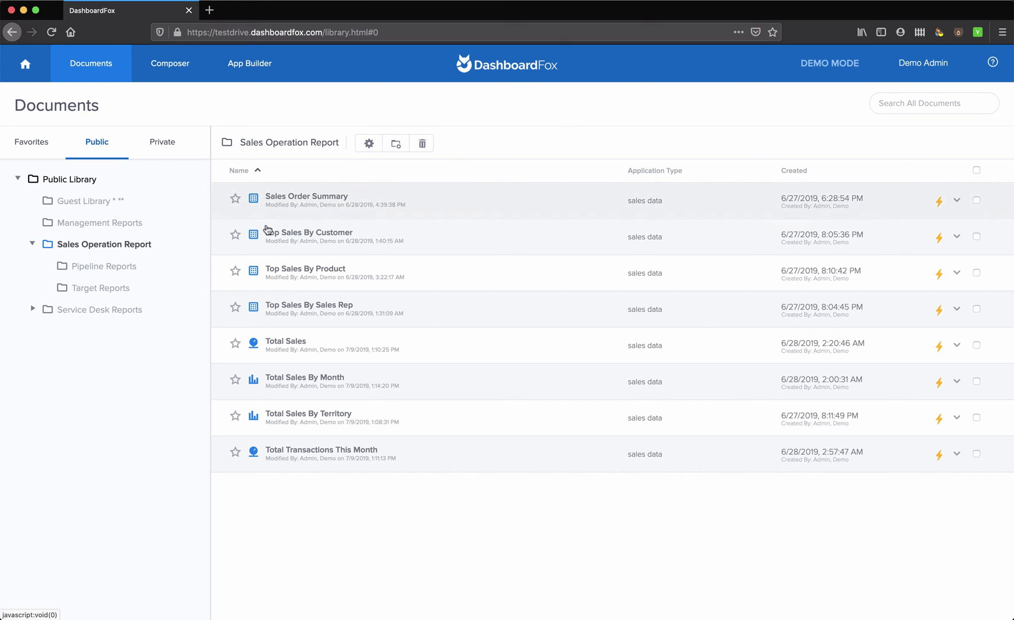
pyautogui.click(163, 141)
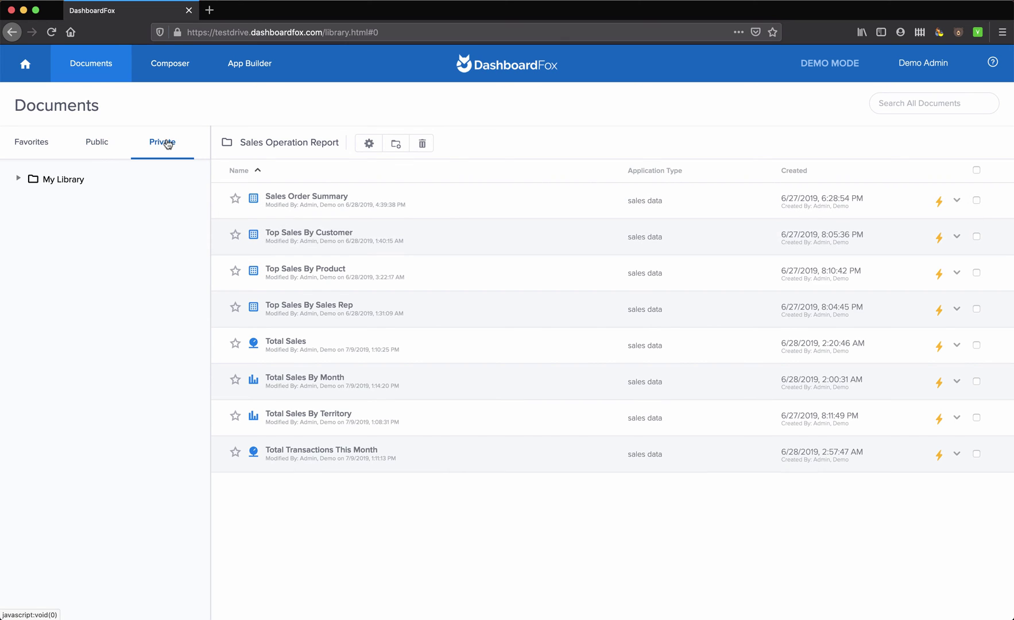
pyautogui.click(21, 179)
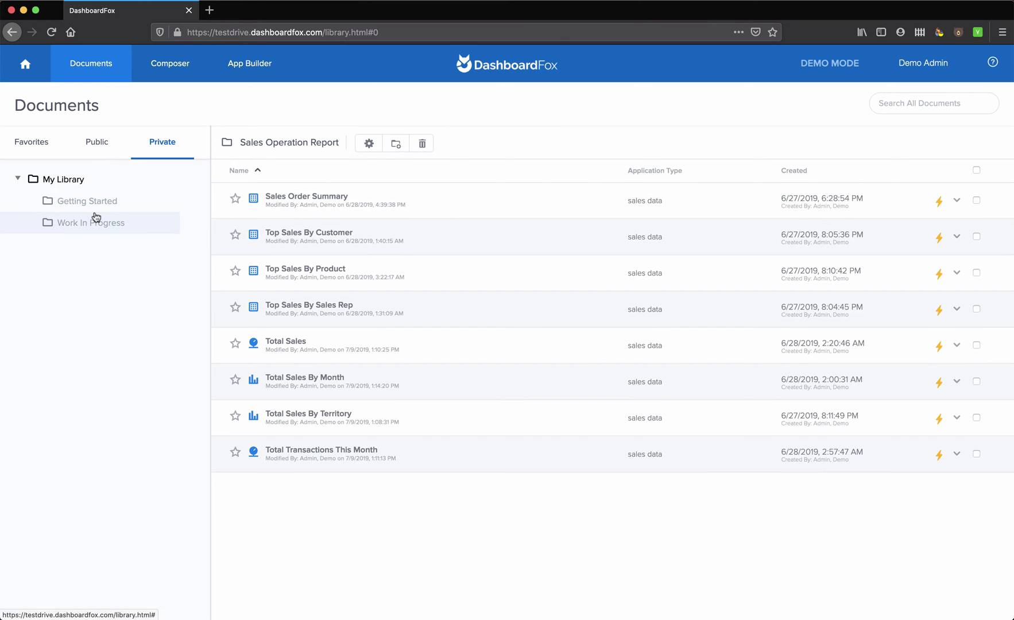
pyautogui.click(32, 142)
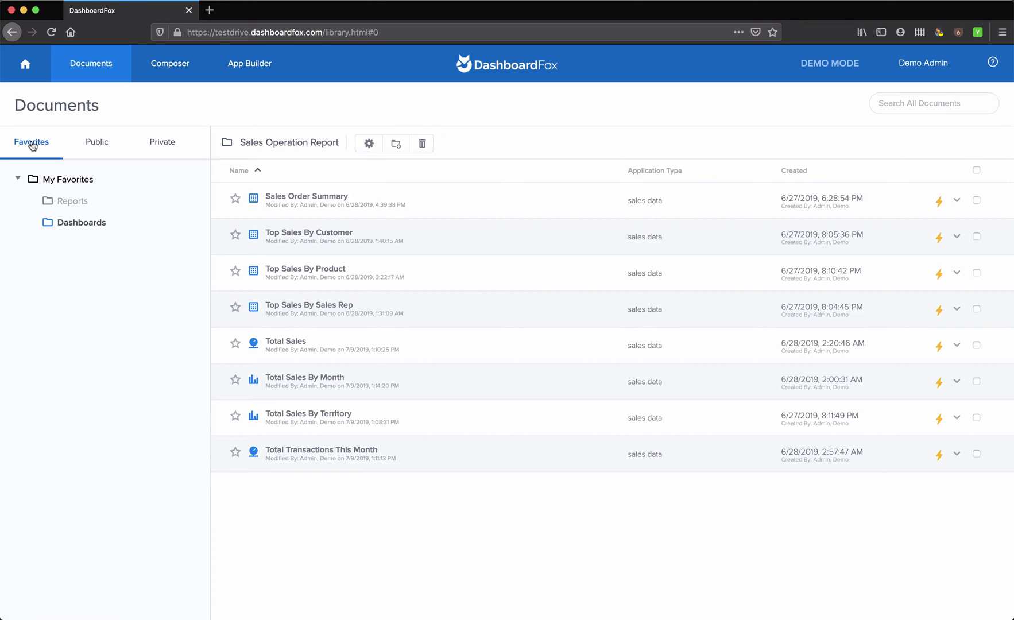
pyautogui.click(71, 202)
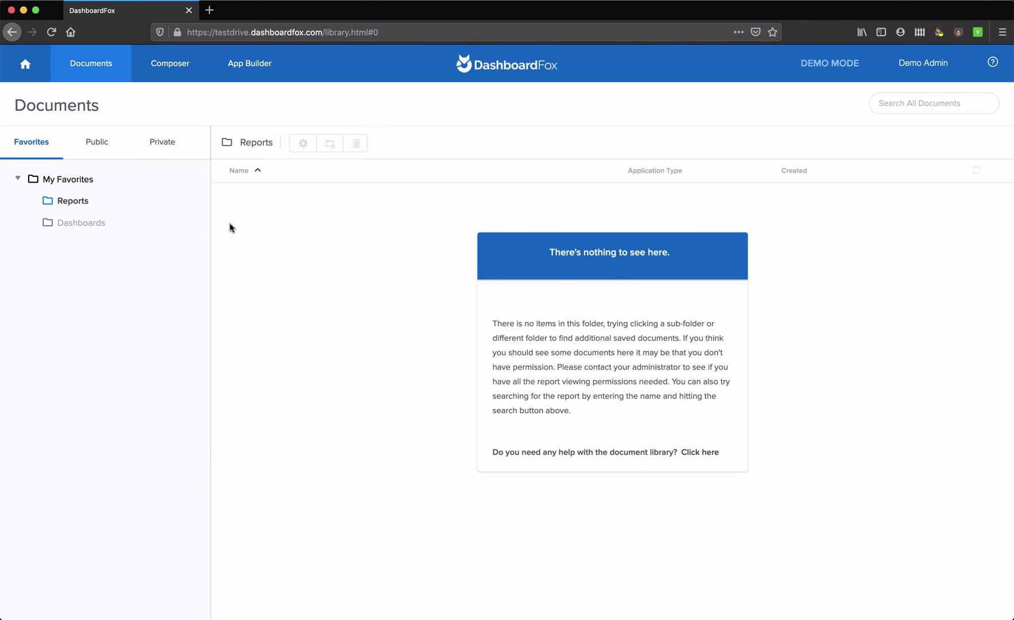
pyautogui.click(65, 222)
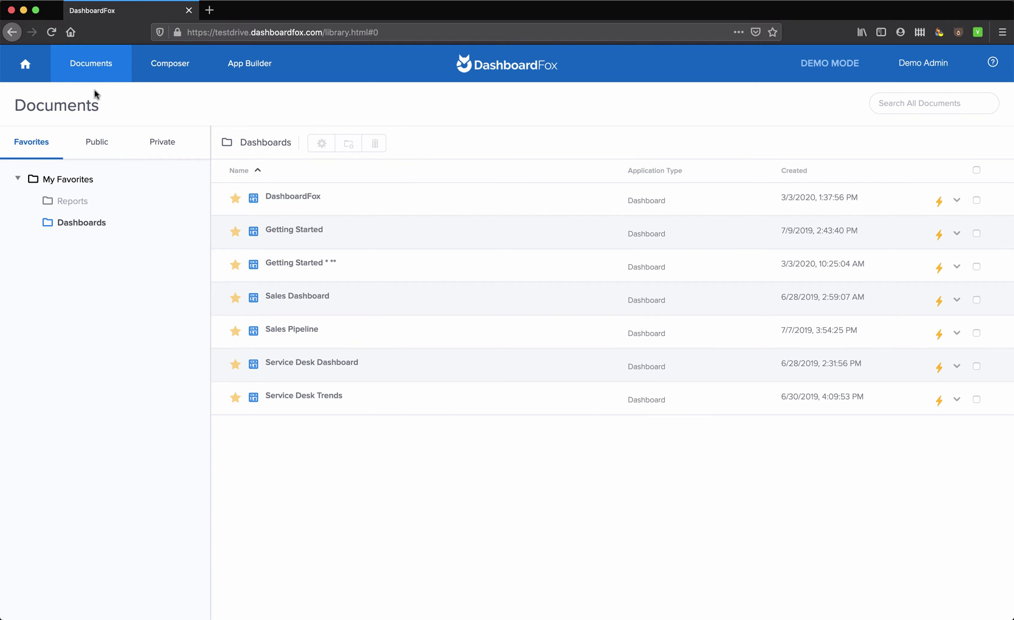
# Start a new document in the Composer using the Sales Pipeline app and its Pipeline Data category.
pyautogui.click(177, 68)
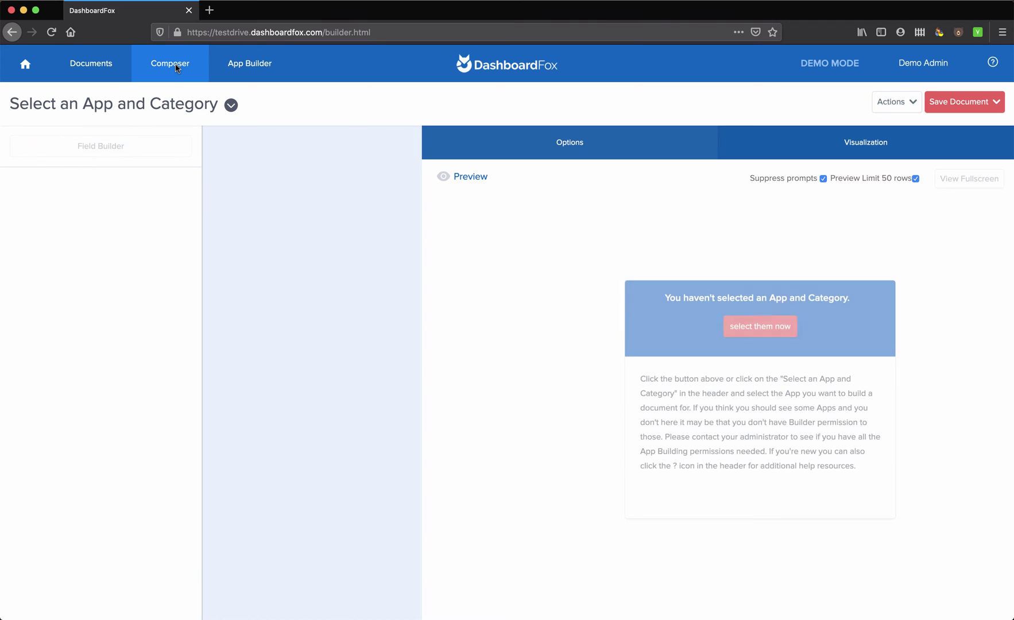
pyautogui.click(228, 105)
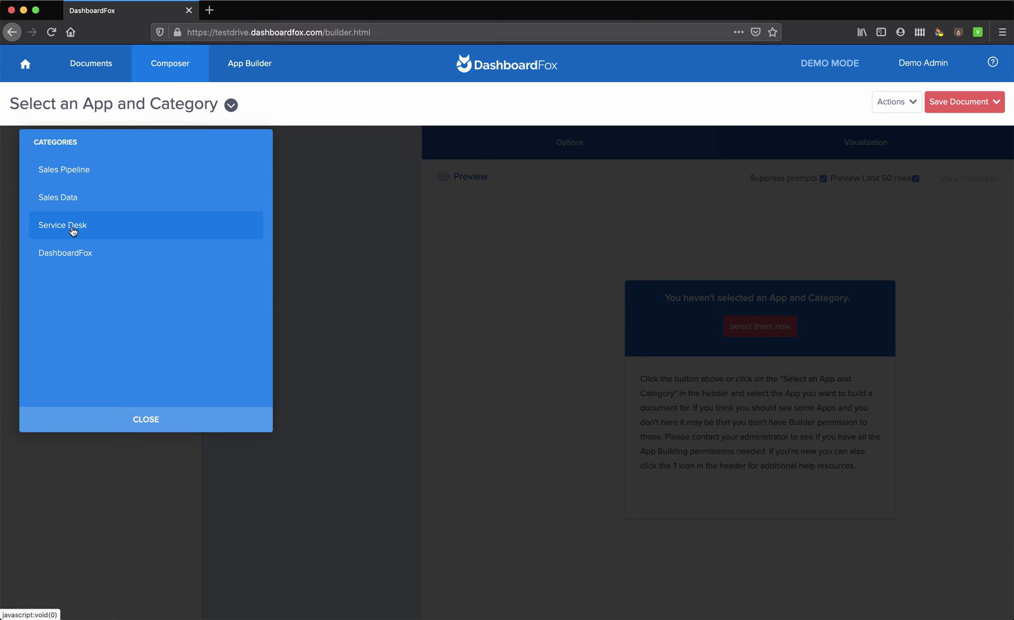
pyautogui.click(71, 174)
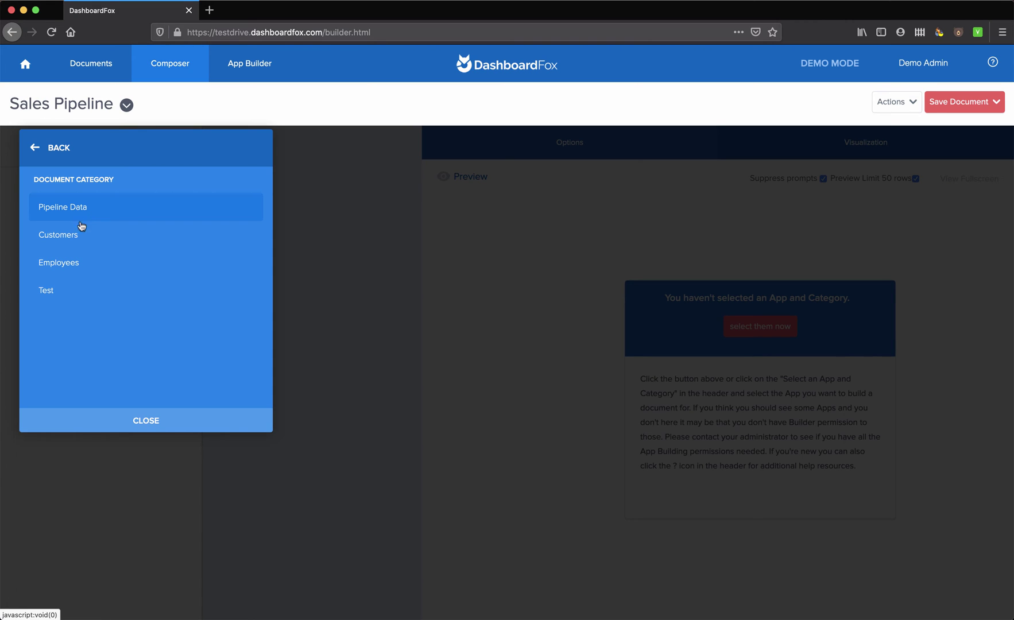
pyautogui.click(67, 209)
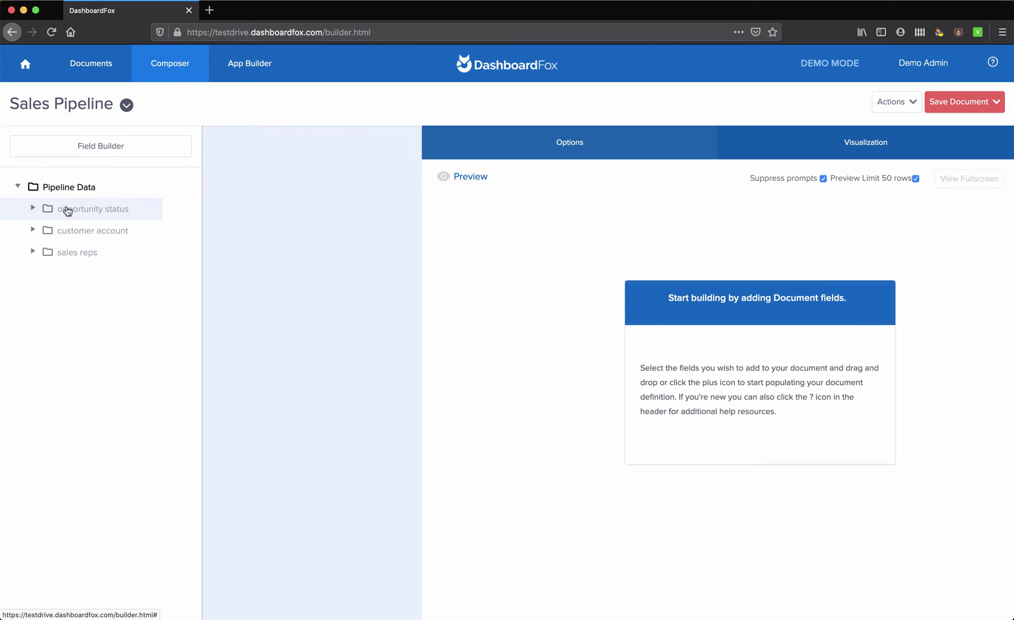
# Add the fields opportunity id, product, pipeline value, created date and sales rep name to the document.
pyautogui.click(33, 209)
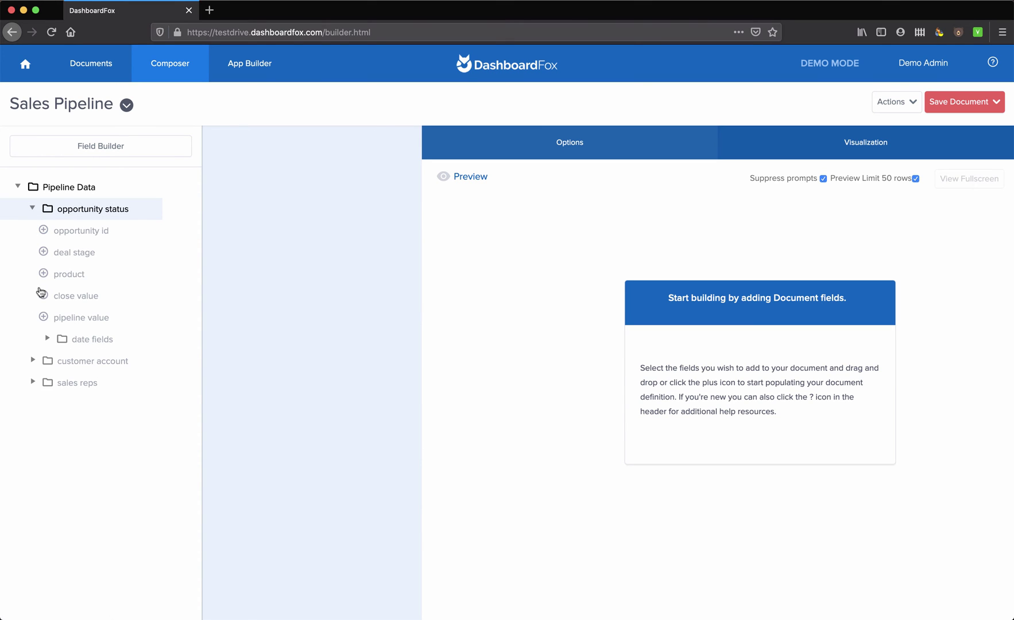
pyautogui.click(43, 230)
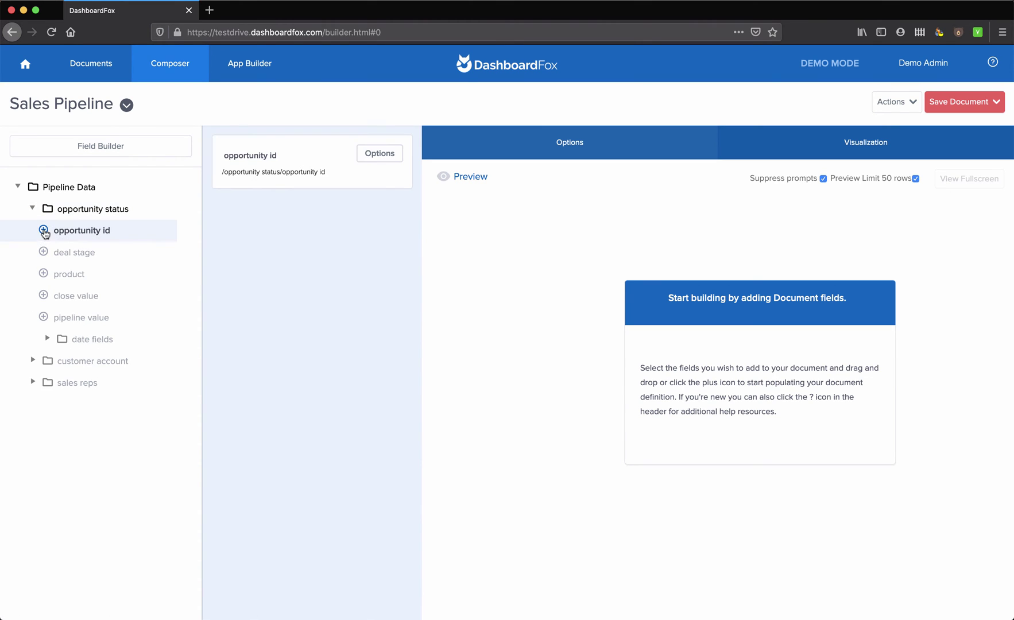
pyautogui.click(43, 273)
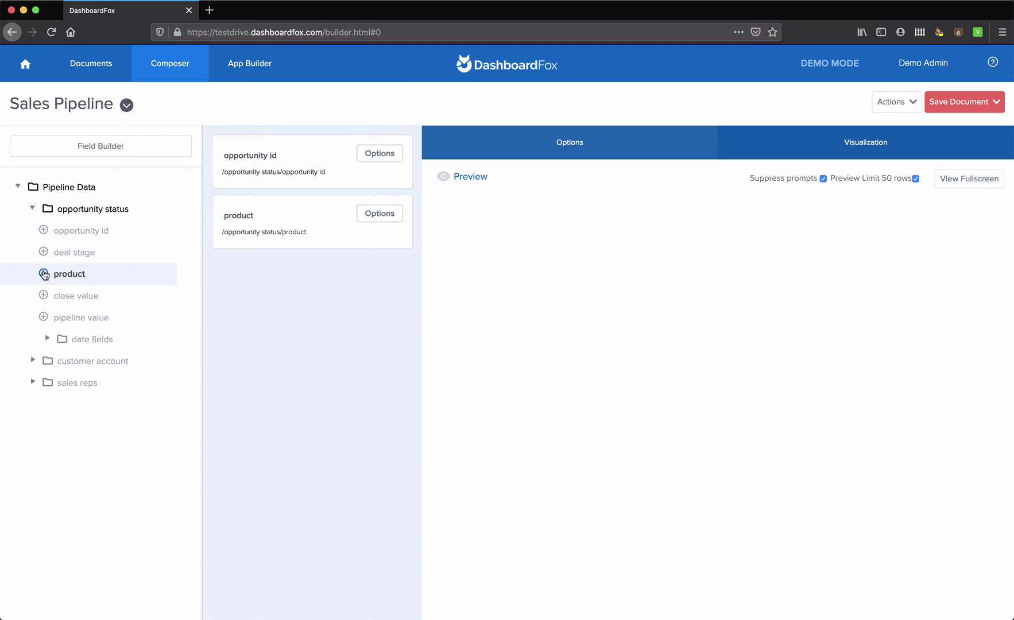
pyautogui.click(44, 318)
pyautogui.click(47, 338)
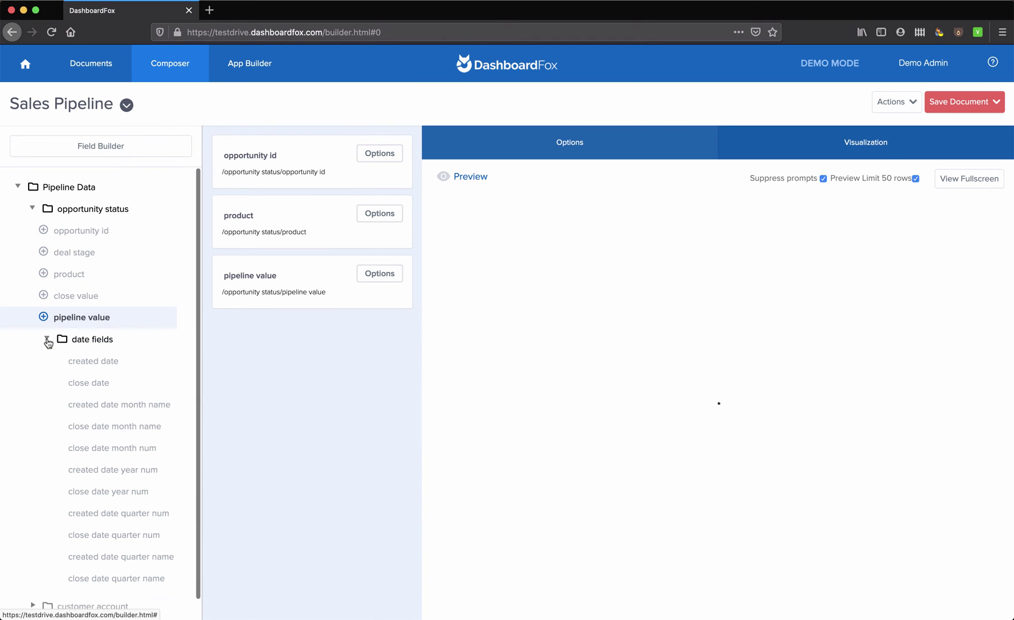
pyautogui.click(58, 360)
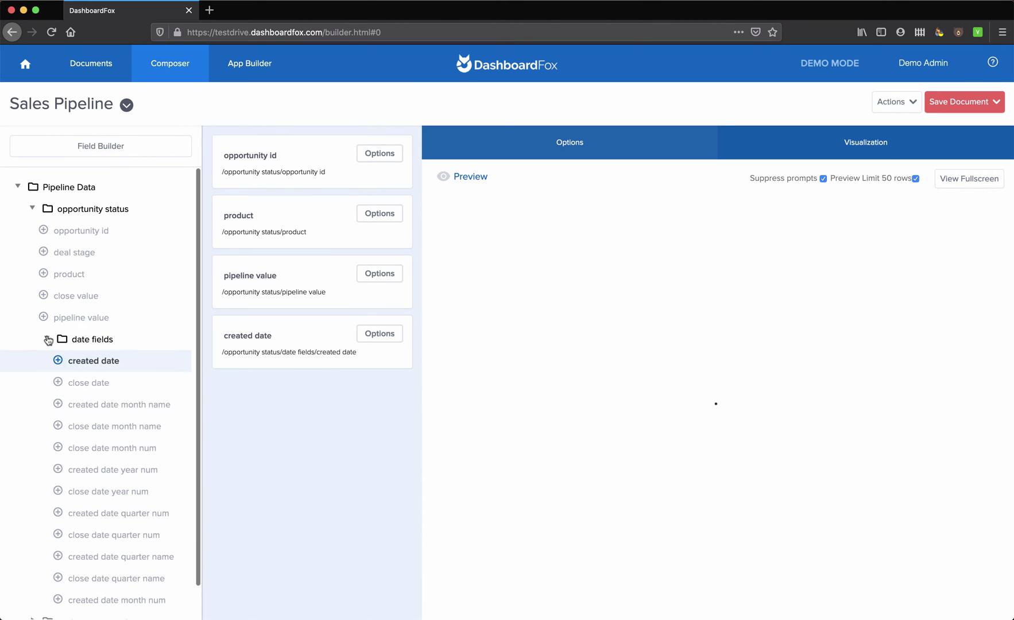
pyautogui.click(47, 338)
pyautogui.click(33, 383)
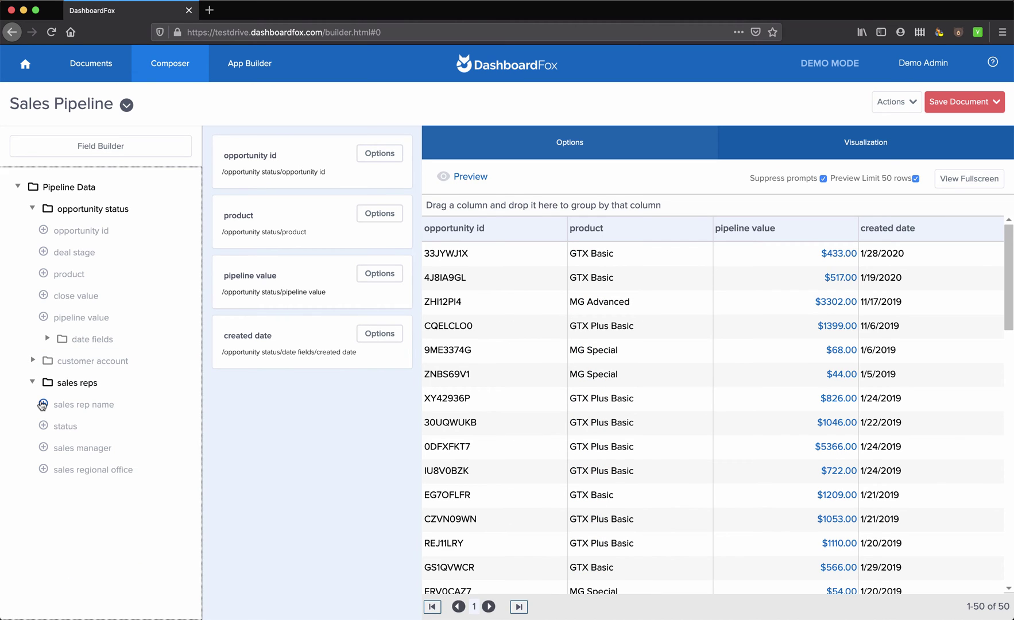
pyautogui.click(43, 404)
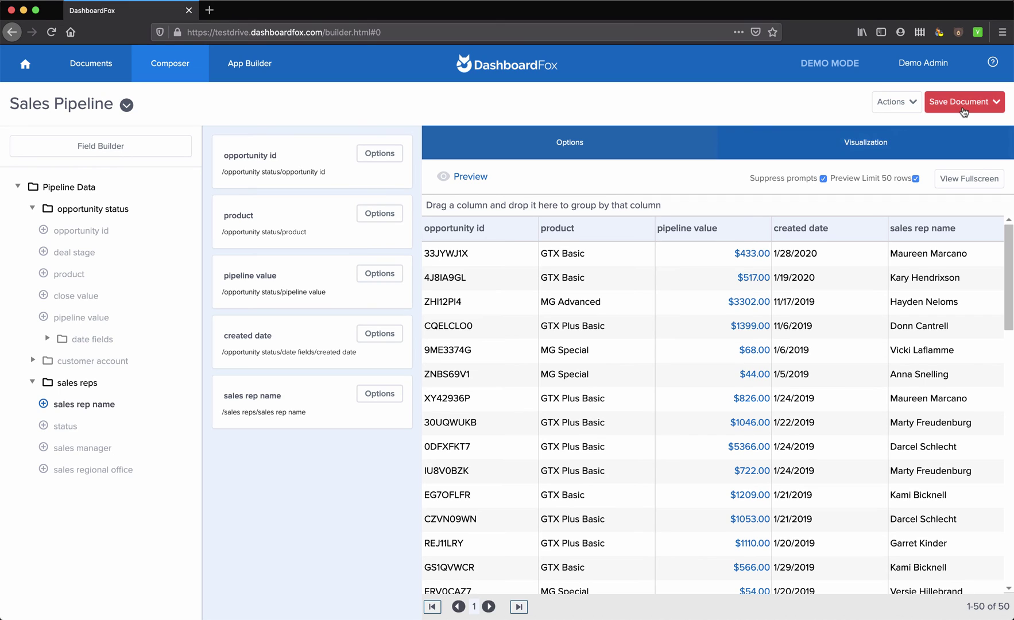
# Add an And criterion on created date that is equal to This Month, with Prompt for Value enabled.
pyautogui.moveTo(411, 338)
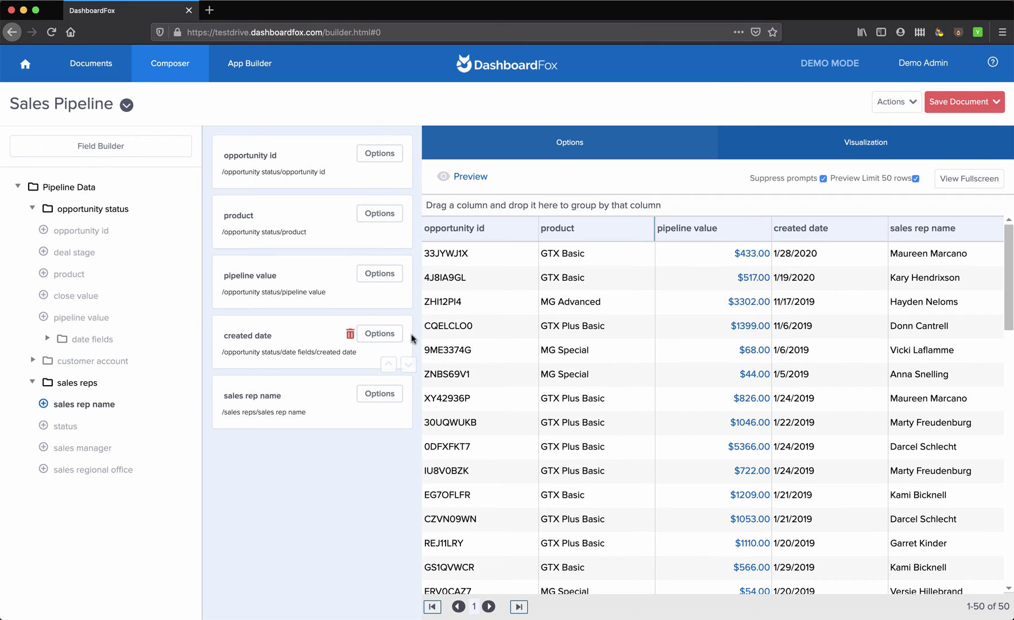
pyautogui.click(379, 334)
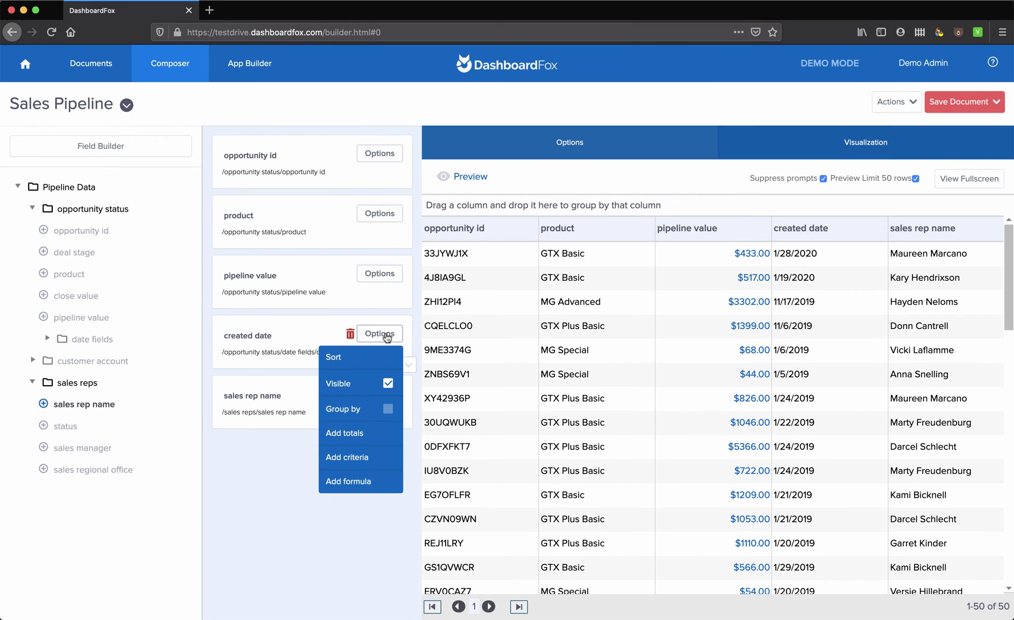
pyautogui.click(348, 458)
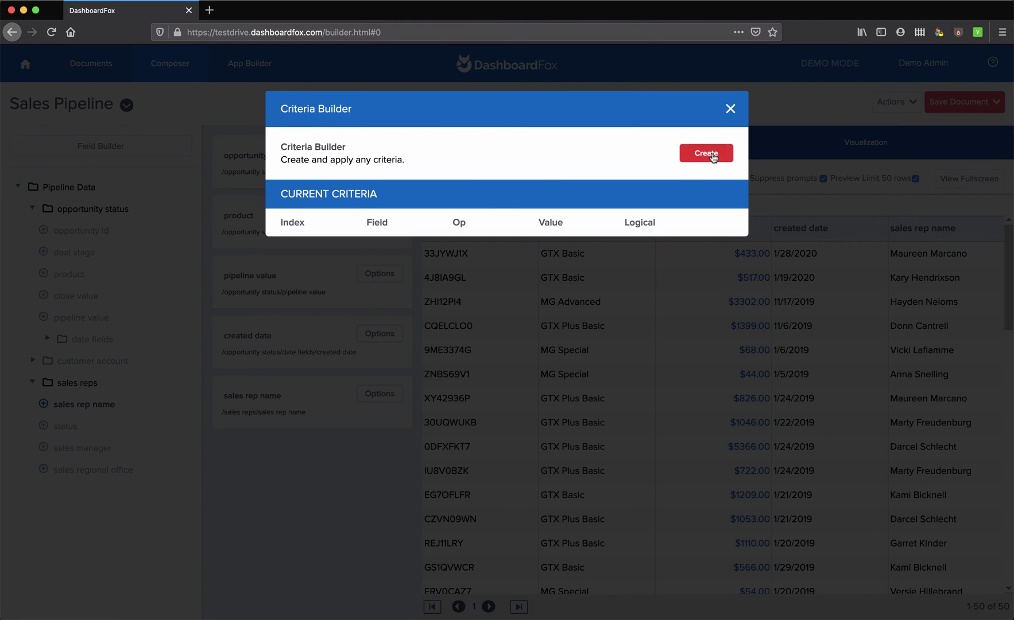
pyautogui.click(708, 153)
pyautogui.click(375, 280)
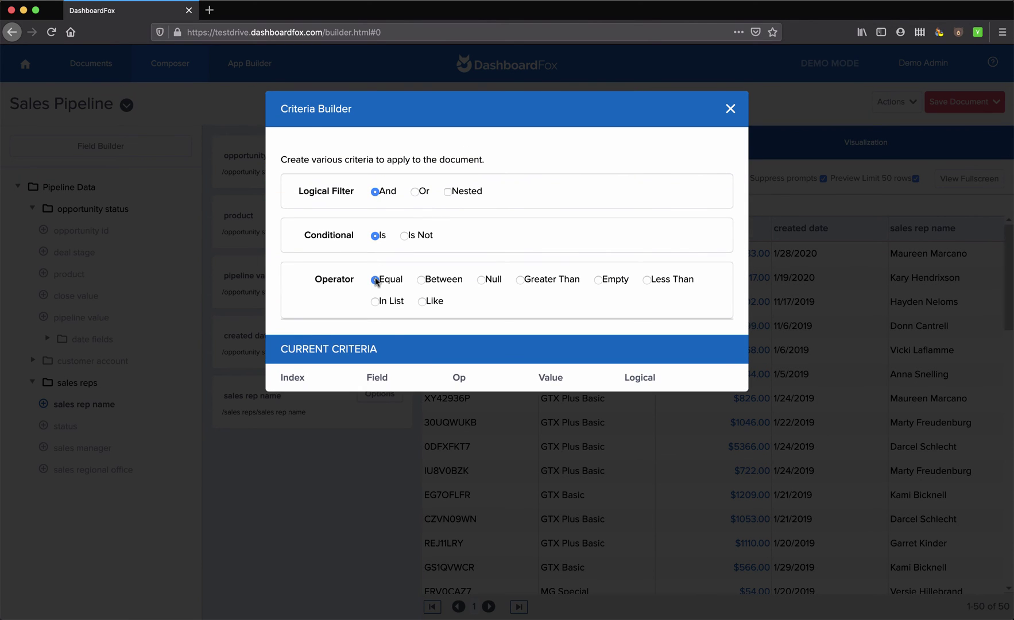
pyautogui.click(590, 346)
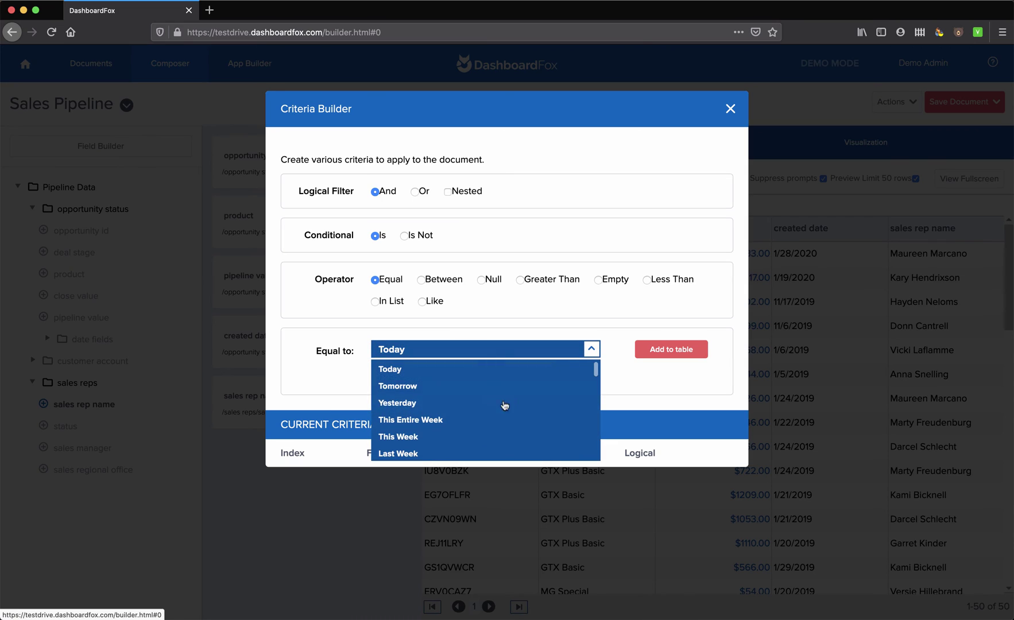
pyautogui.scroll(-3, 489, 411)
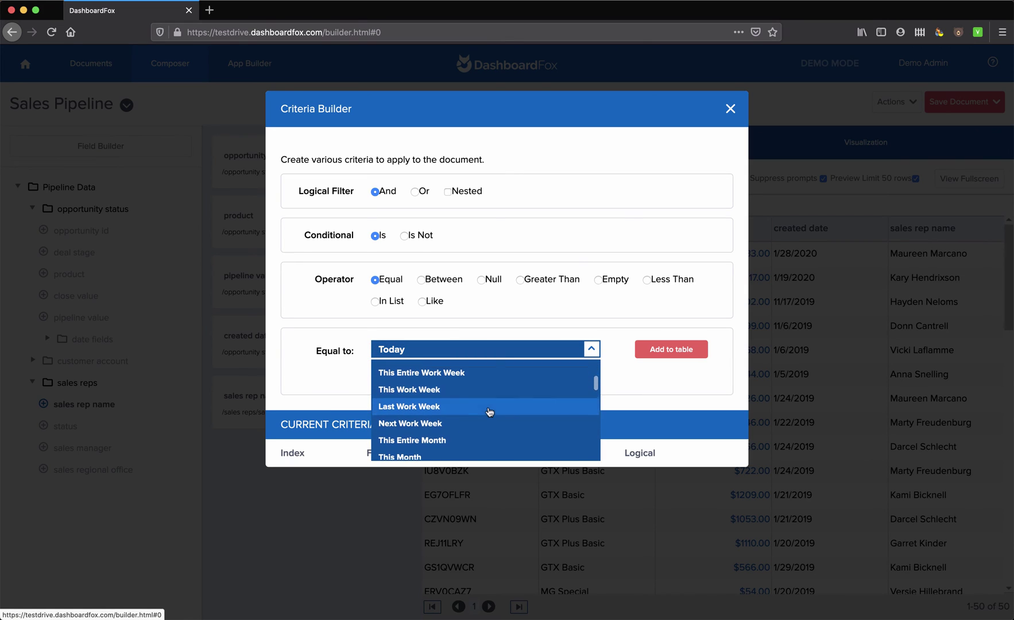
pyautogui.scroll(-1, 425, 439)
pyautogui.click(414, 440)
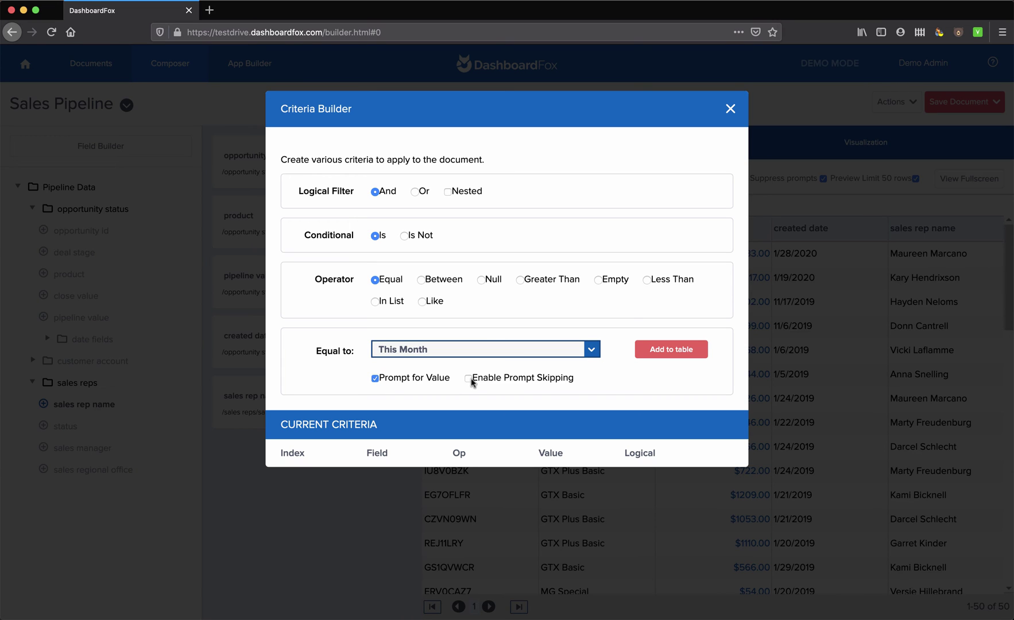
pyautogui.click(666, 352)
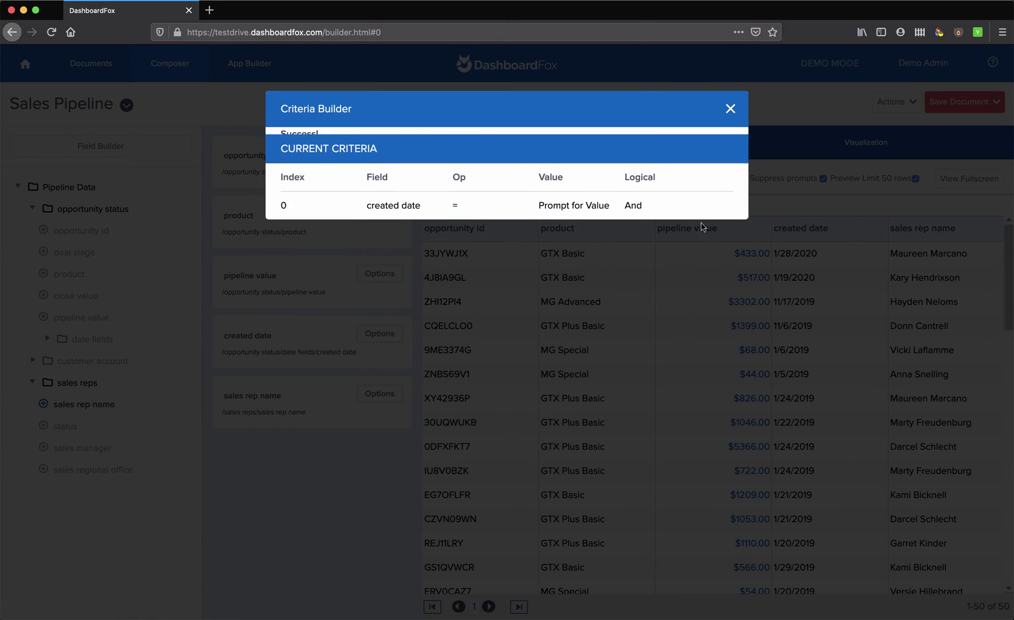
pyautogui.click(283, 502)
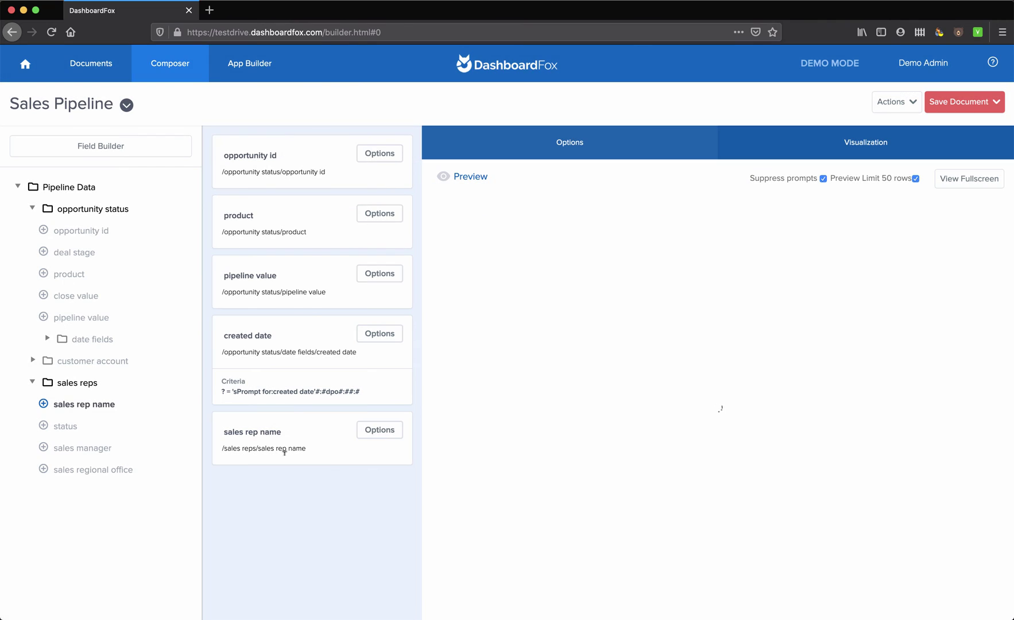
# Apply the aggregate formula COUNT(?) to the opportunity id field and sort that field in descending order.
pyautogui.click(382, 155)
pyautogui.click(352, 295)
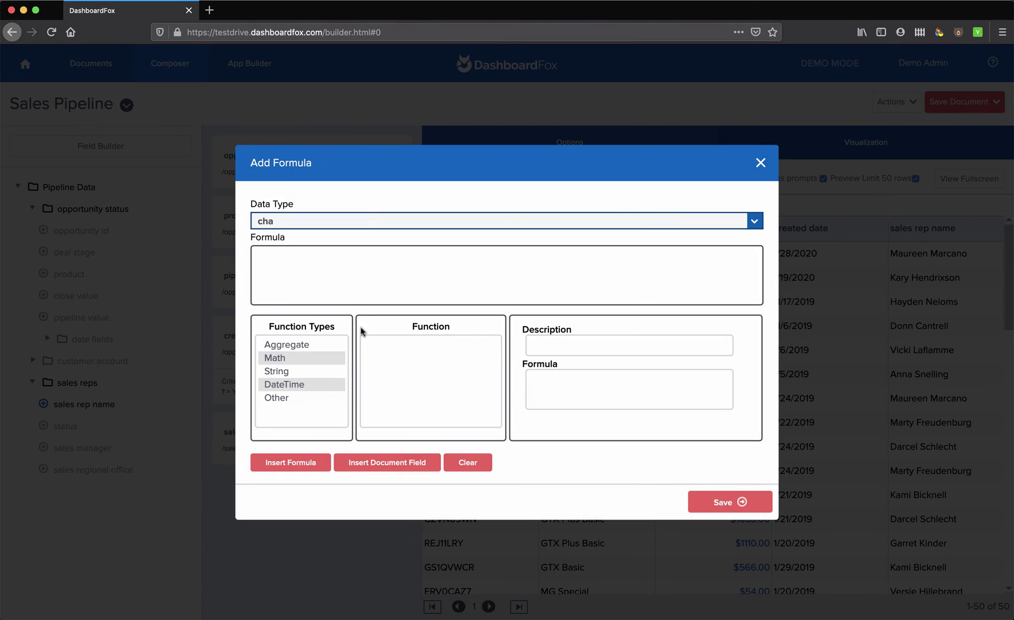
pyautogui.click(293, 345)
pyautogui.click(381, 358)
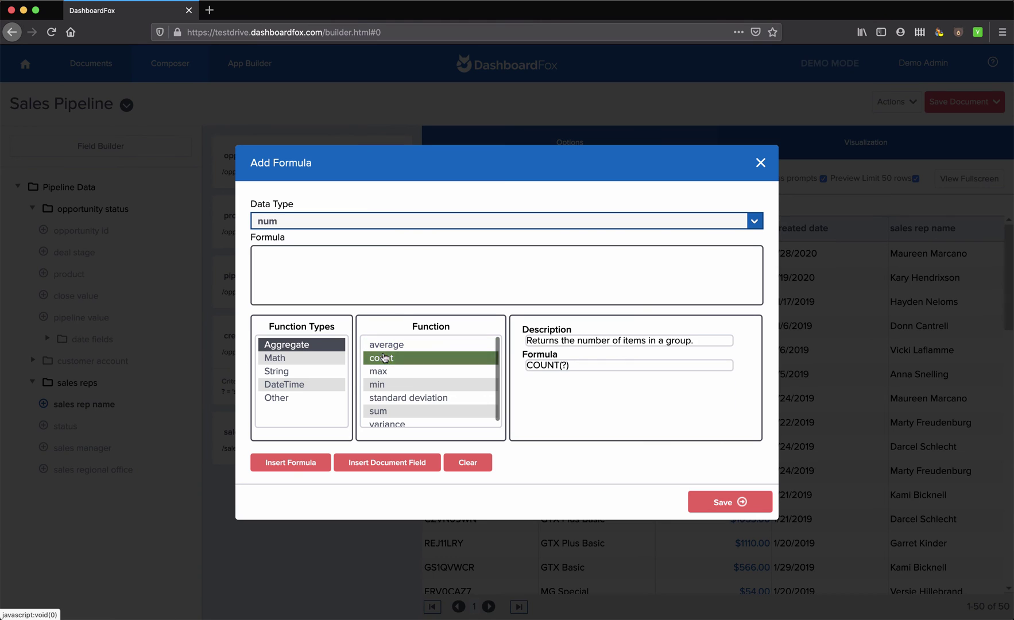
pyautogui.click(285, 470)
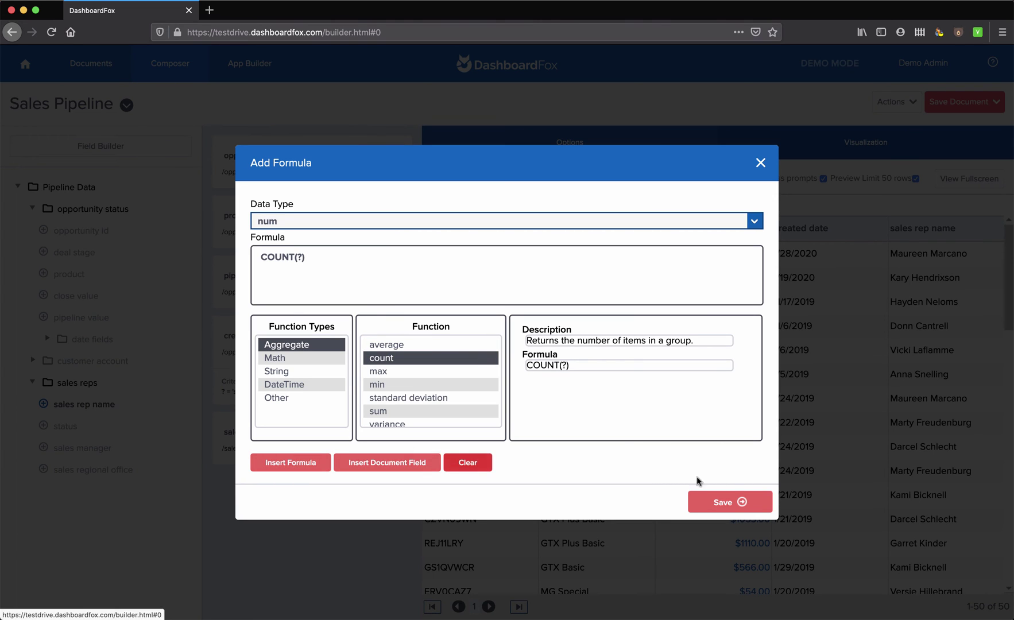
pyautogui.click(731, 503)
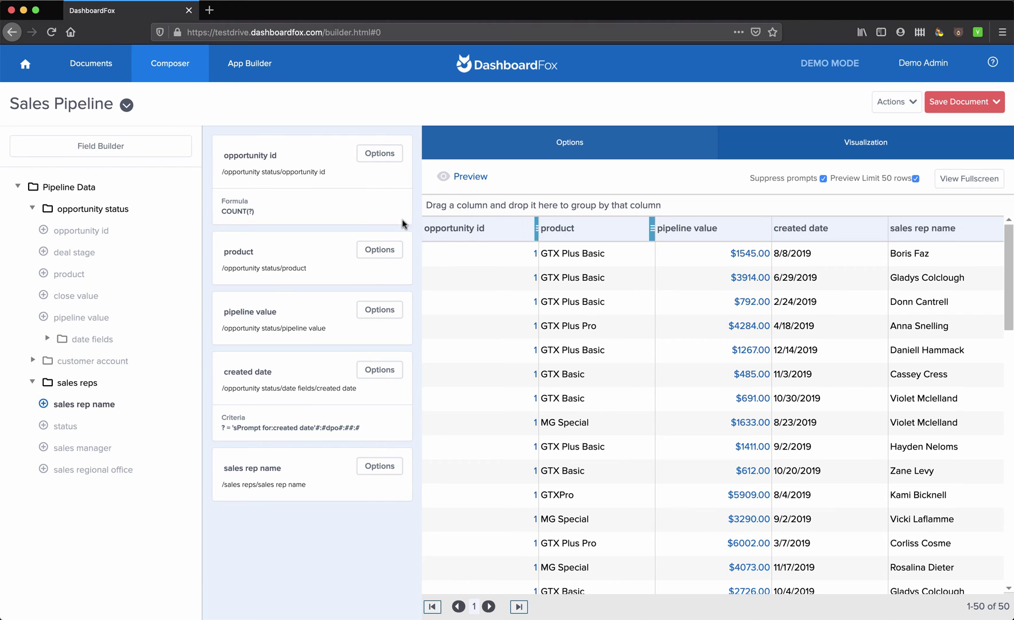
pyautogui.click(376, 154)
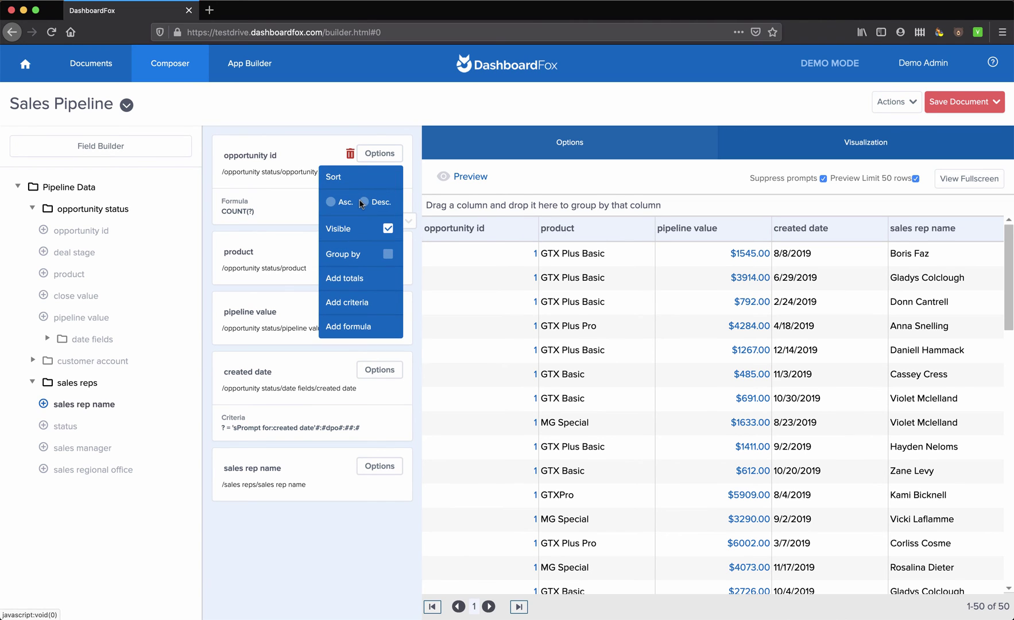
pyautogui.click(364, 199)
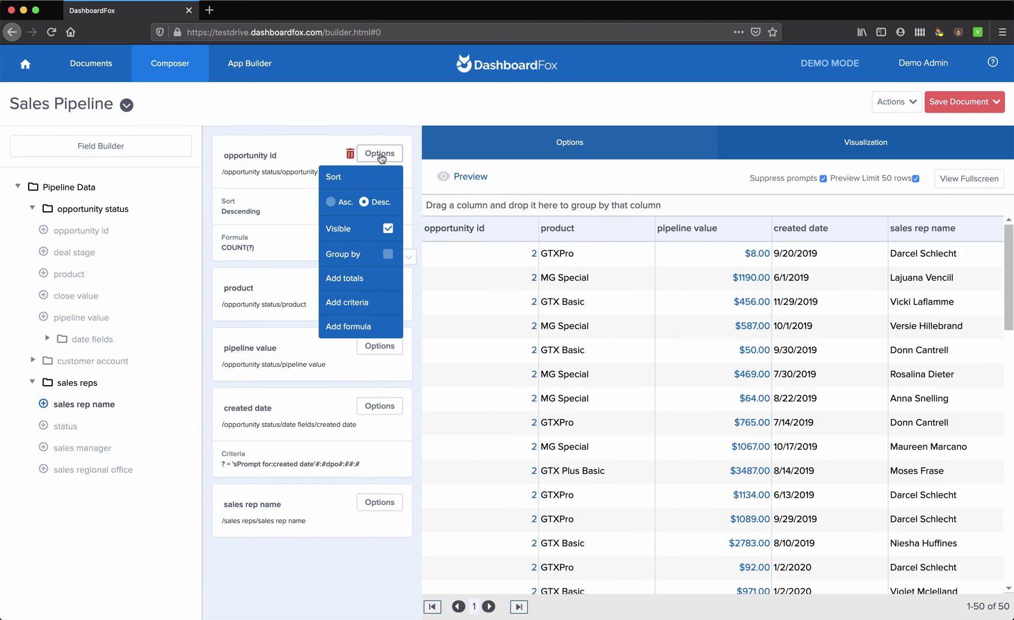
# Build a pivot table with product as the column field, sales rep name as the row field and opportunity id as the data field.
pyautogui.click(570, 145)
pyautogui.click(510, 211)
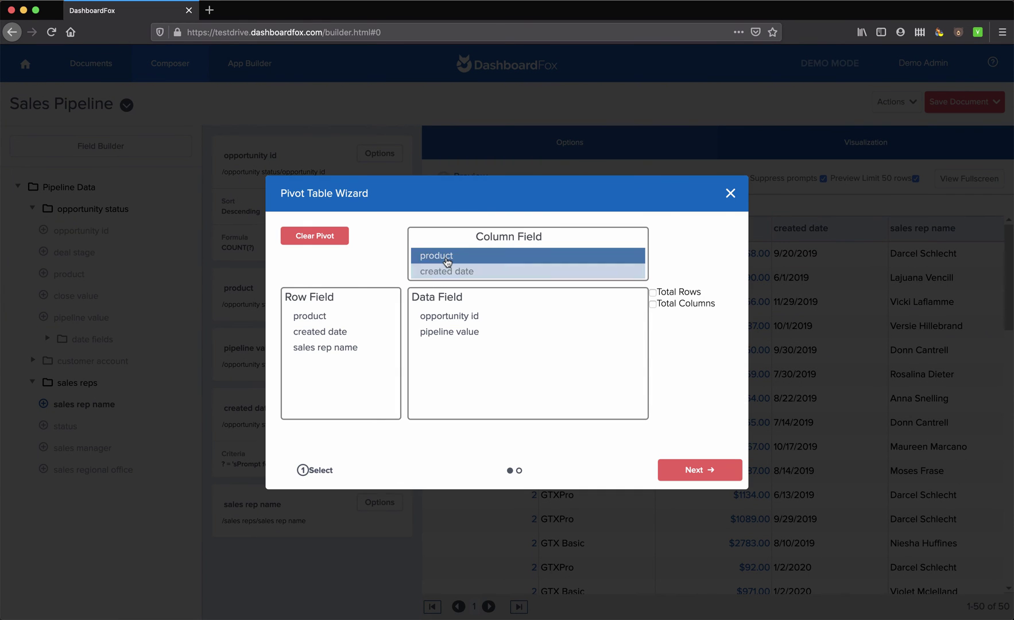
pyautogui.click(429, 256)
pyautogui.click(339, 332)
pyautogui.click(332, 348)
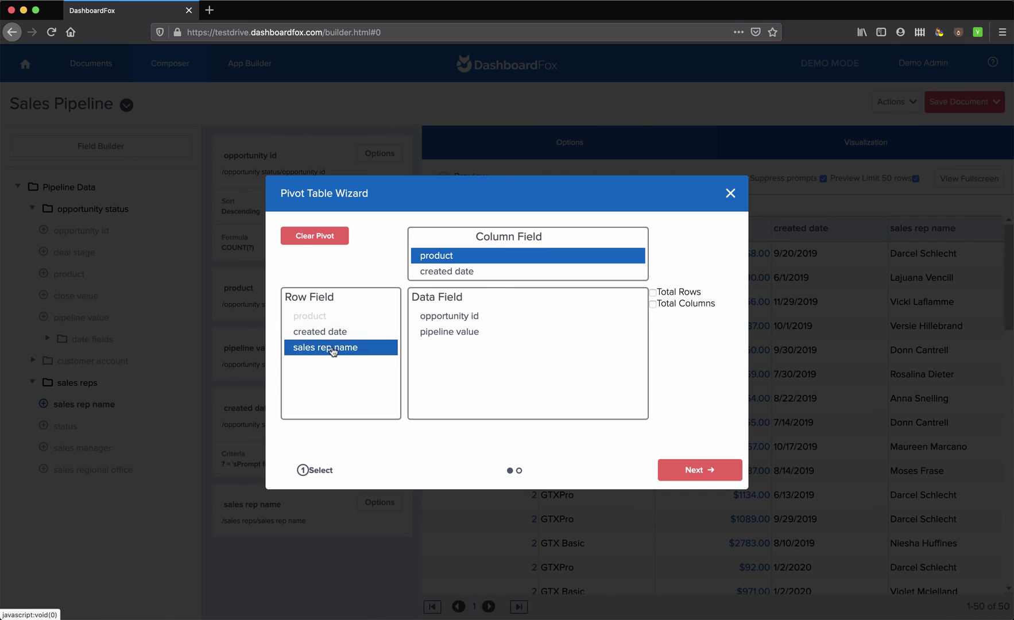
pyautogui.click(423, 317)
pyautogui.click(699, 471)
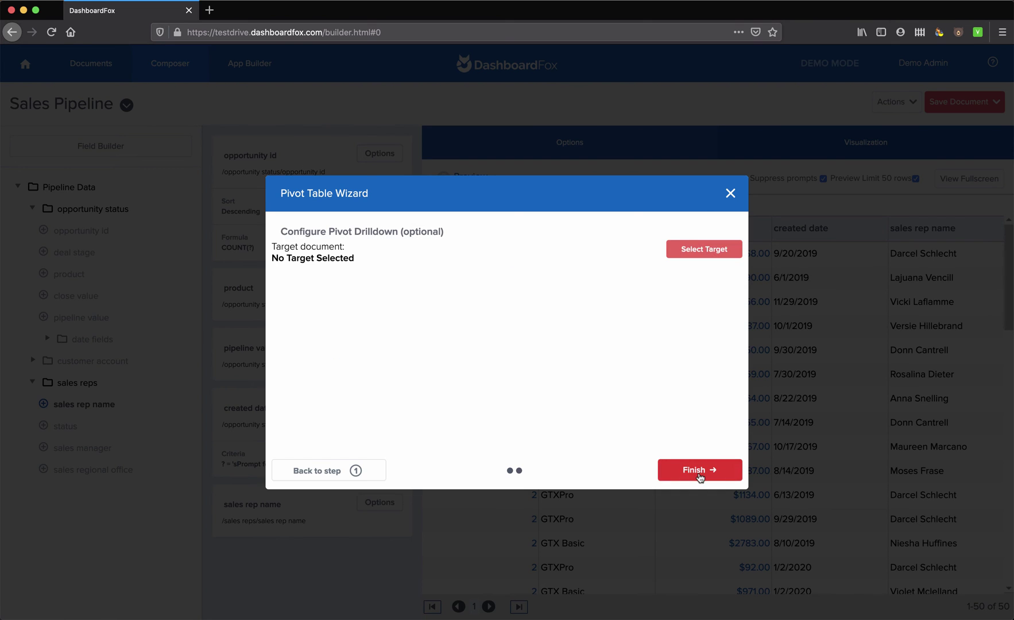
pyautogui.click(698, 472)
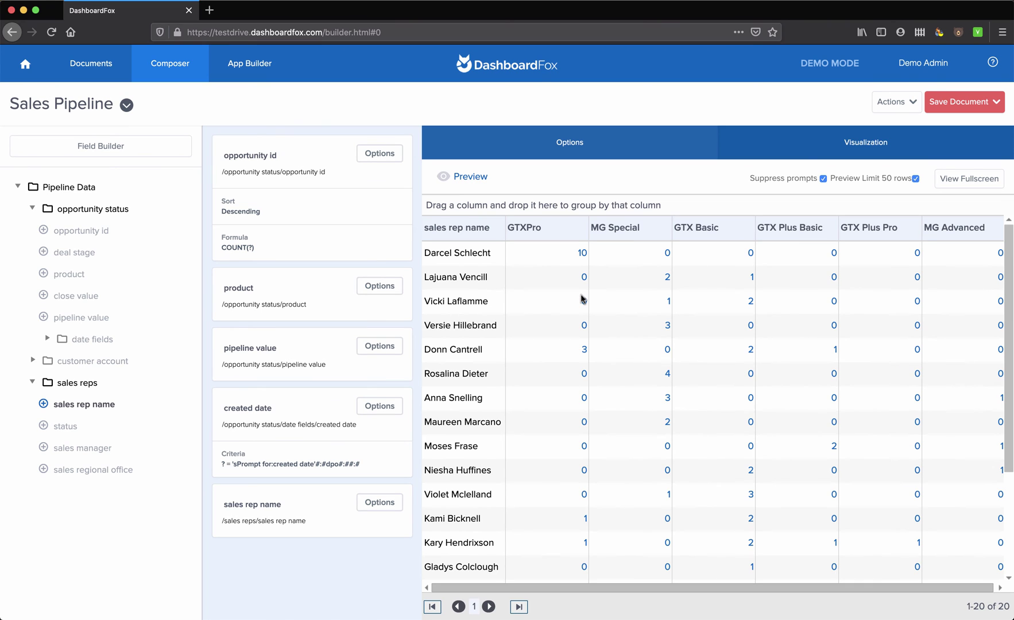
# Visualize the report as a Stacked Bar chart with the default labels and legend, skipping the created date prompt.
pyautogui.click(807, 151)
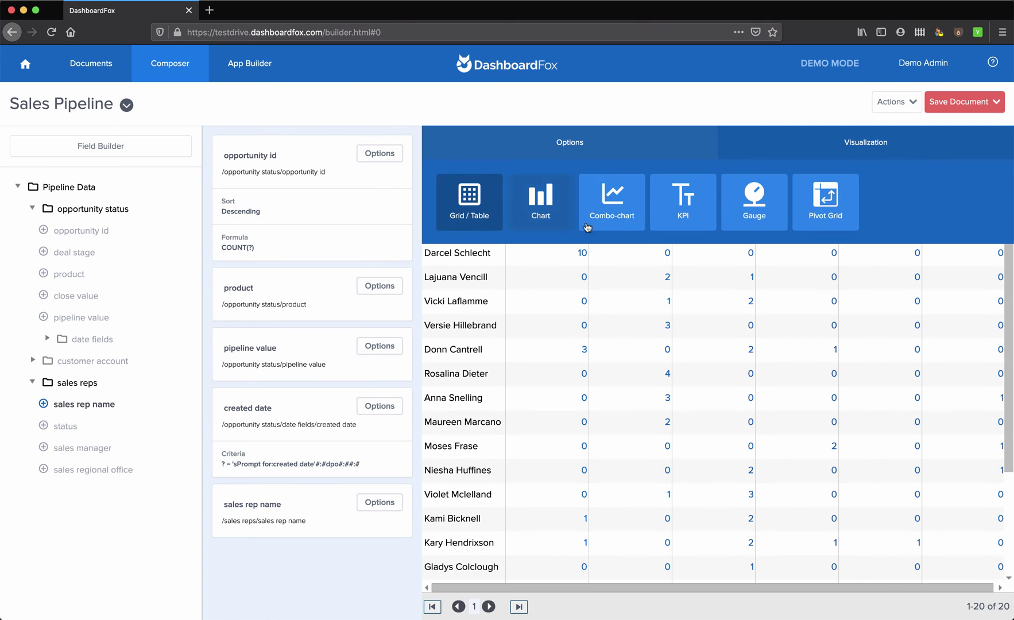
pyautogui.click(543, 202)
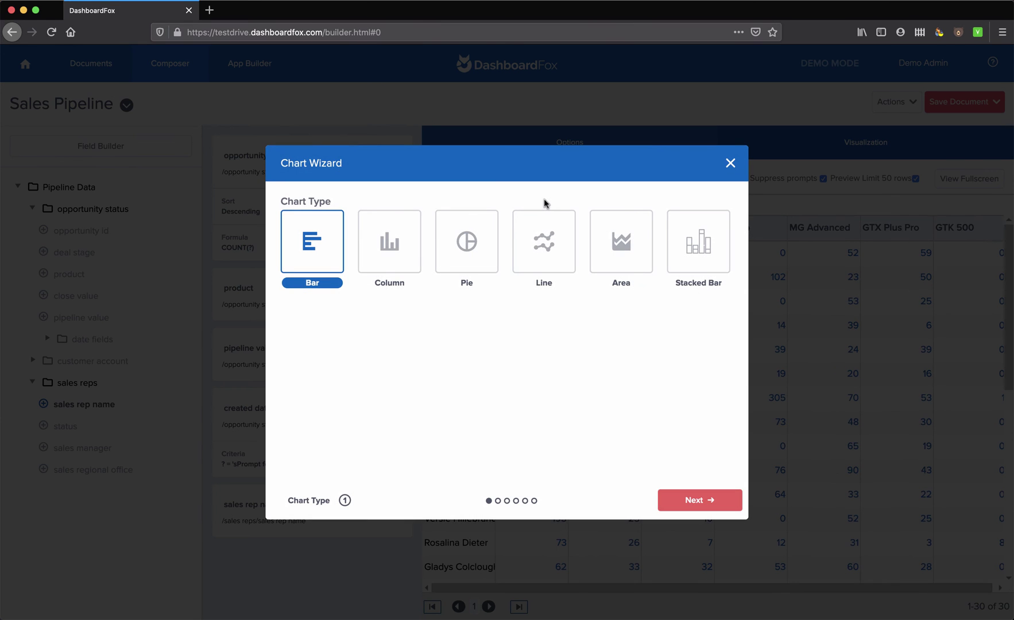
pyautogui.click(697, 252)
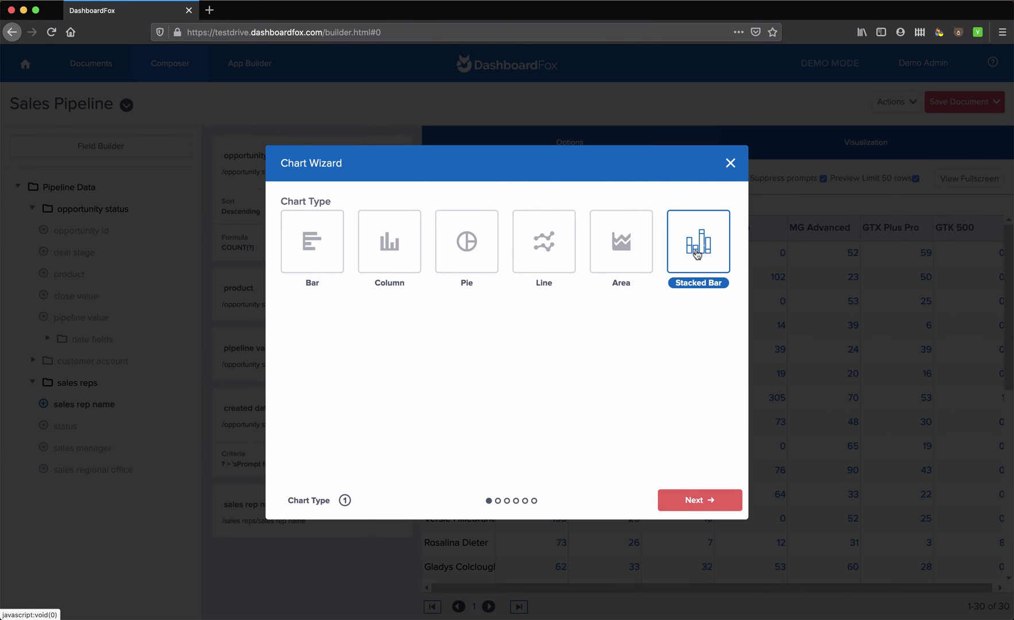
pyautogui.click(706, 502)
pyautogui.click(699, 500)
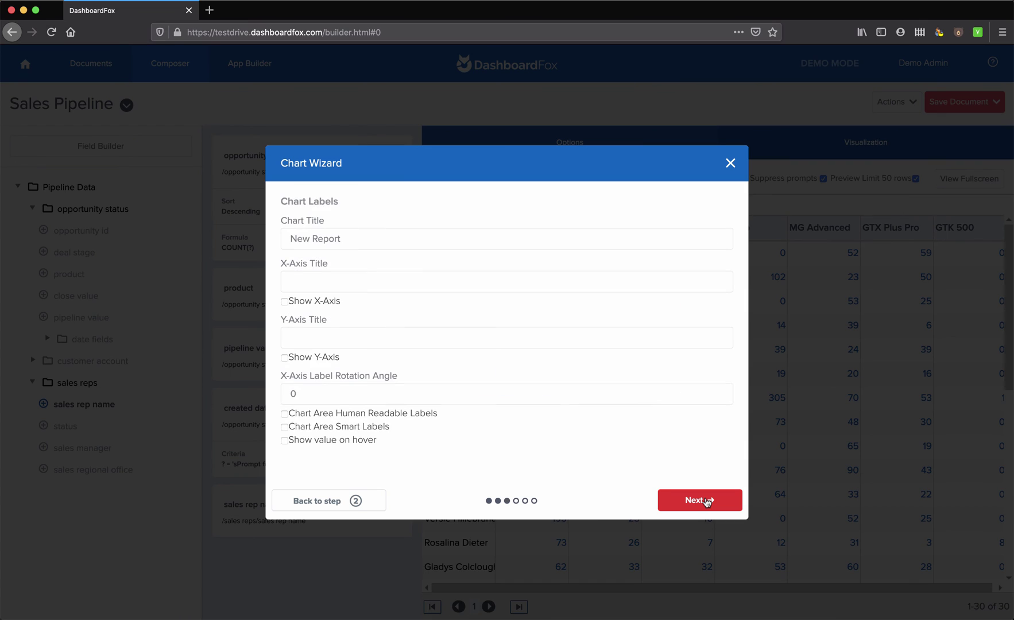
pyautogui.click(700, 500)
pyautogui.click(706, 501)
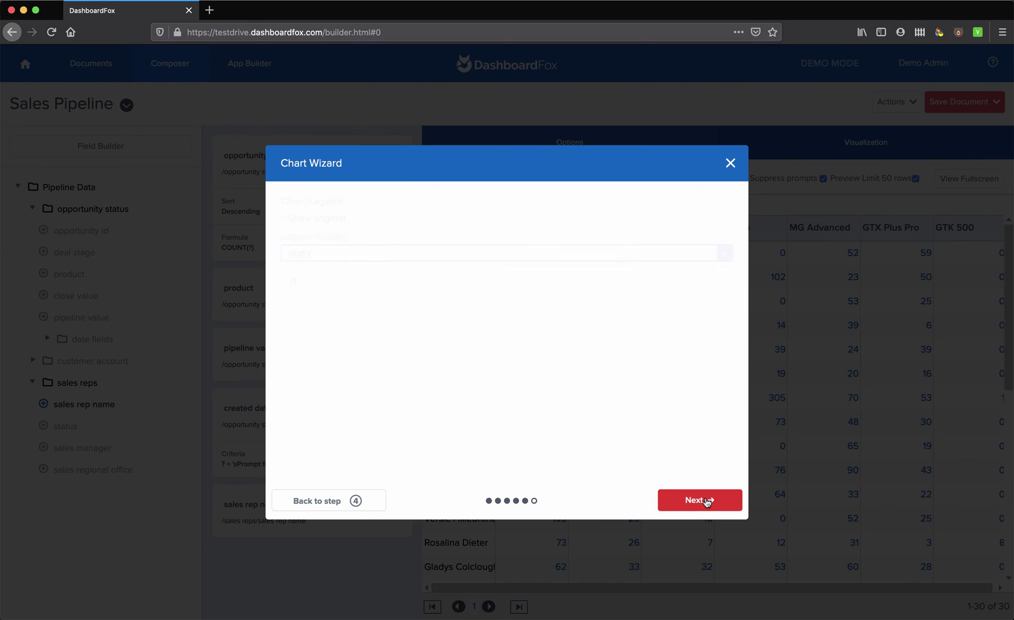
pyautogui.click(707, 501)
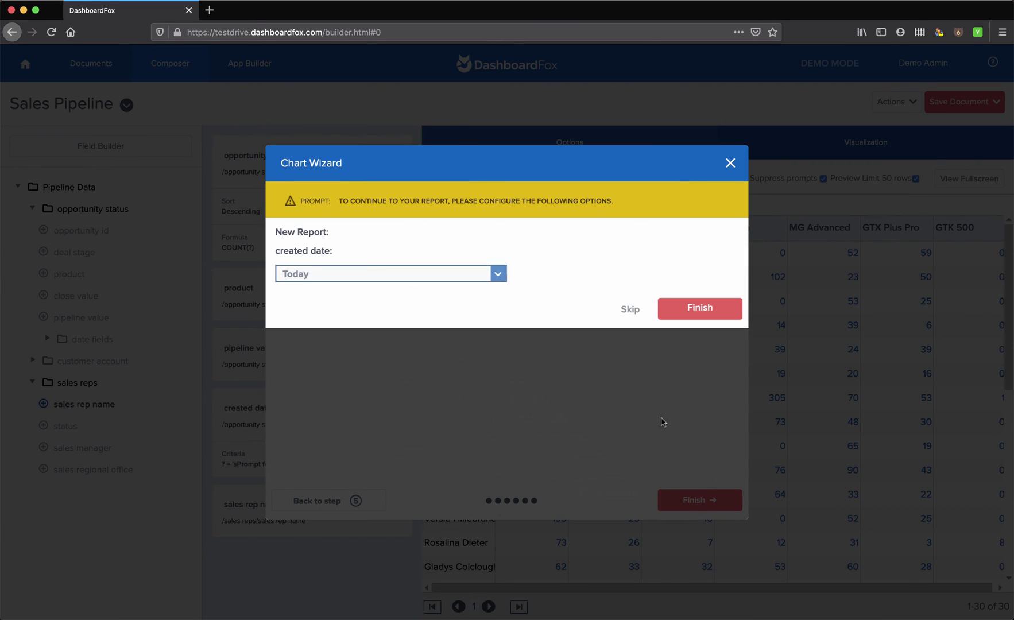
pyautogui.click(494, 280)
pyautogui.click(496, 273)
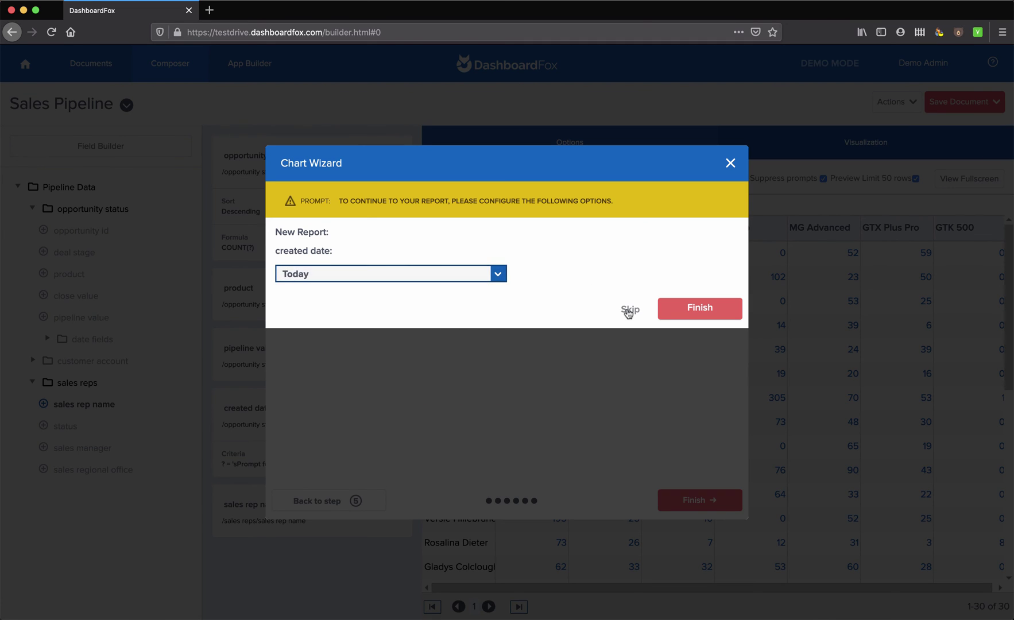
pyautogui.click(630, 310)
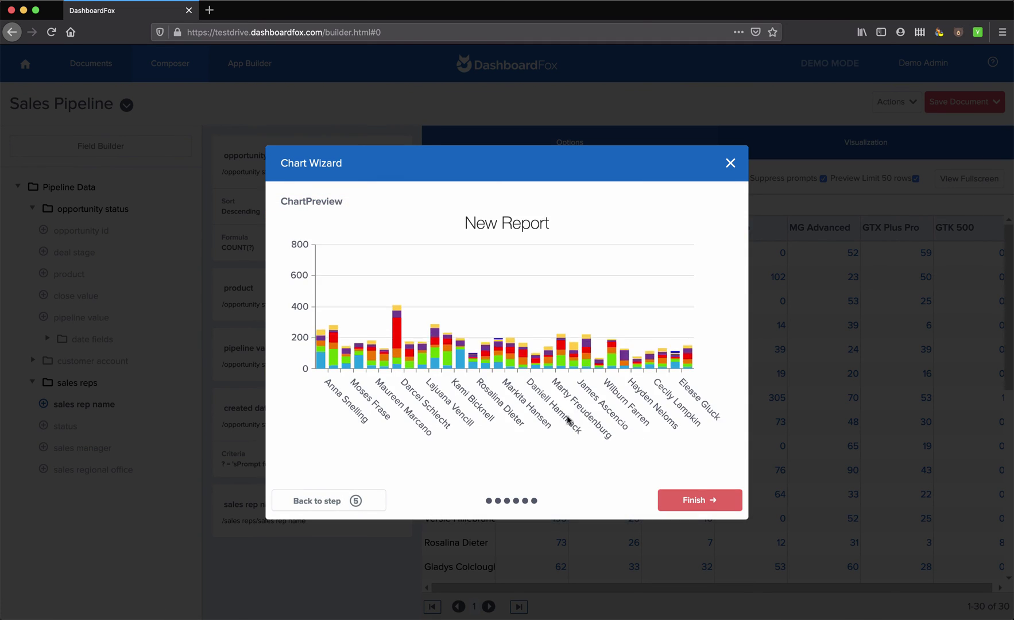
pyautogui.click(698, 500)
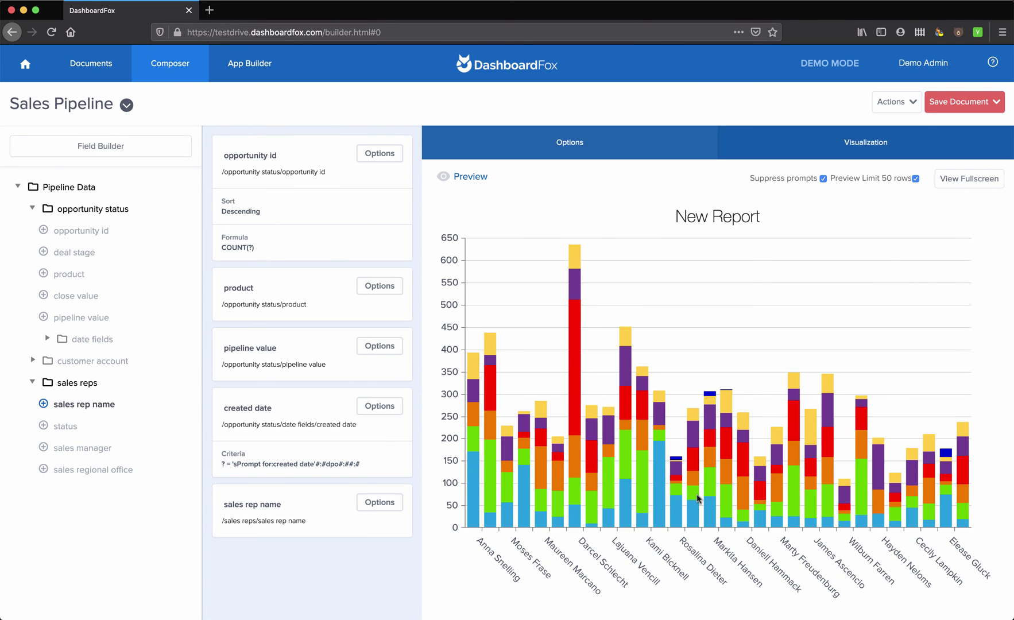
# Begin saving the document under the name New Report, granting permission to the AllUsers group.
pyautogui.click(968, 102)
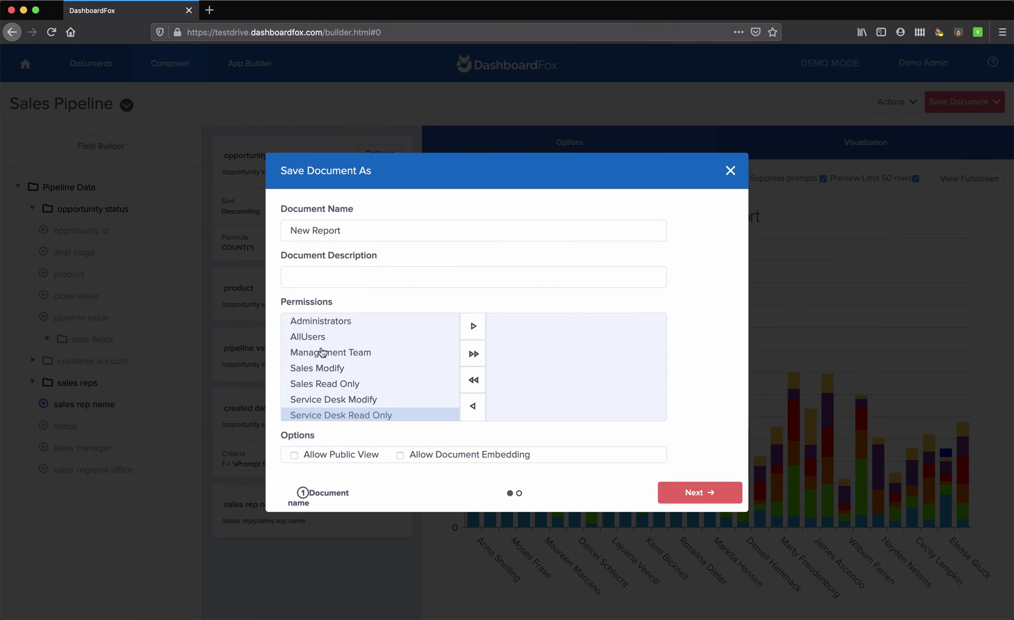
pyautogui.click(324, 383)
pyautogui.click(370, 338)
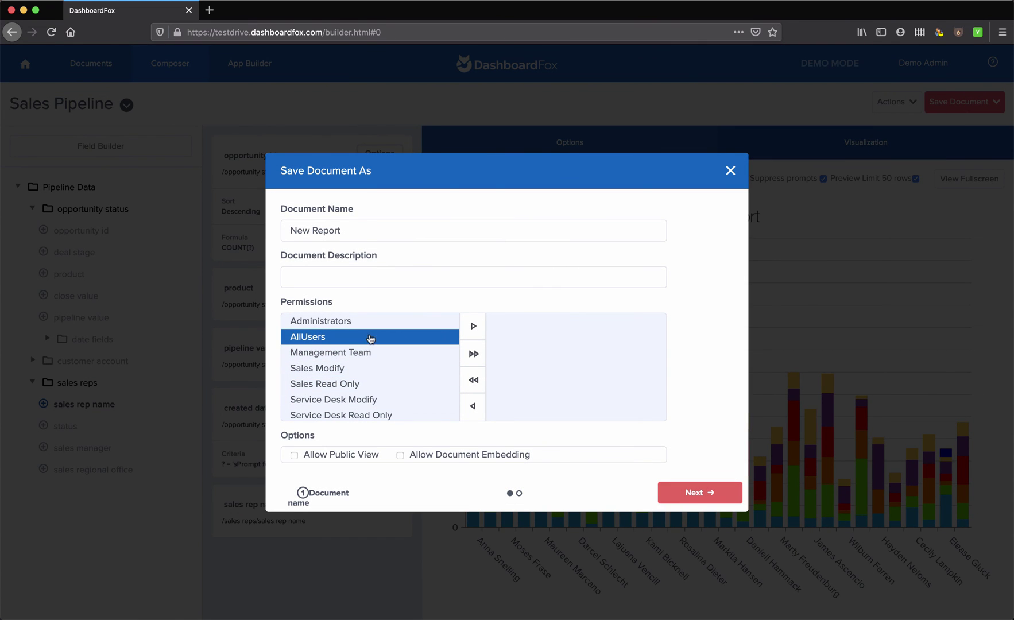
pyautogui.click(471, 328)
pyautogui.click(699, 492)
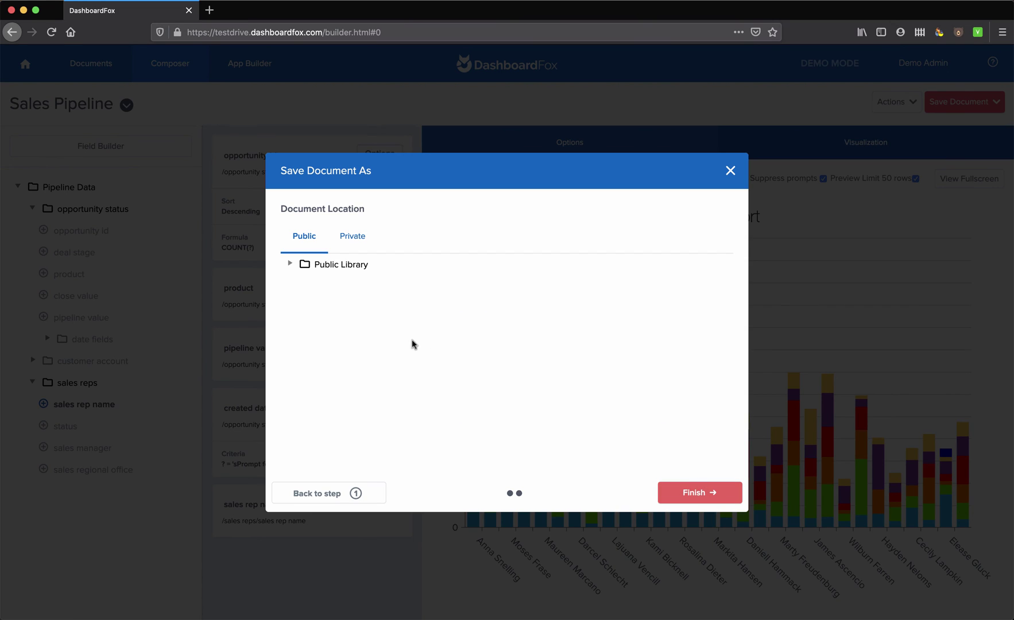
# Save the document in the Work In Progress folder of the private My Library.
pyautogui.click(289, 264)
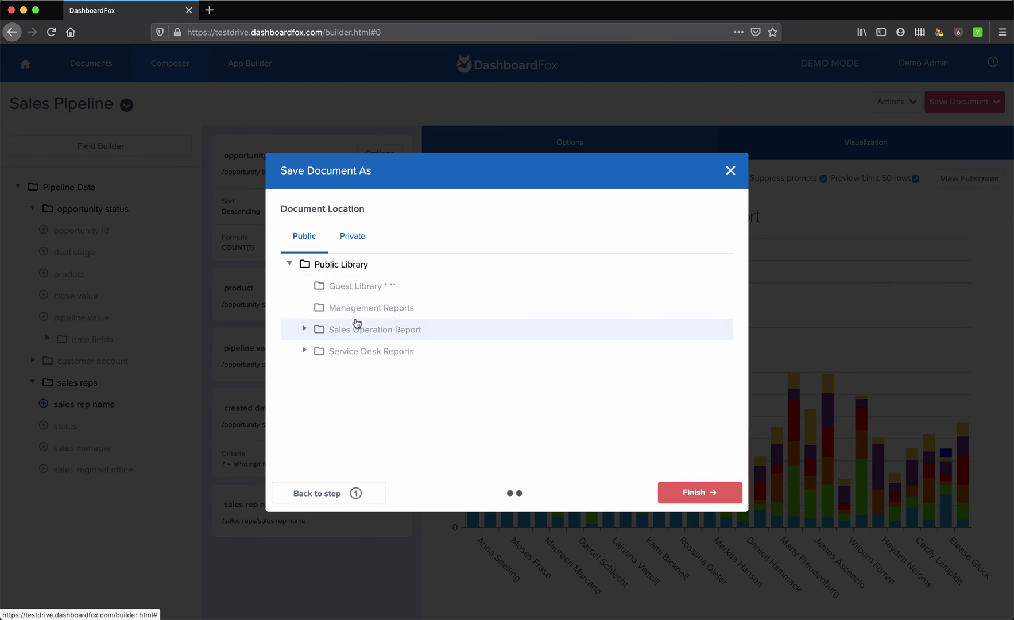
pyautogui.click(352, 236)
pyautogui.click(291, 264)
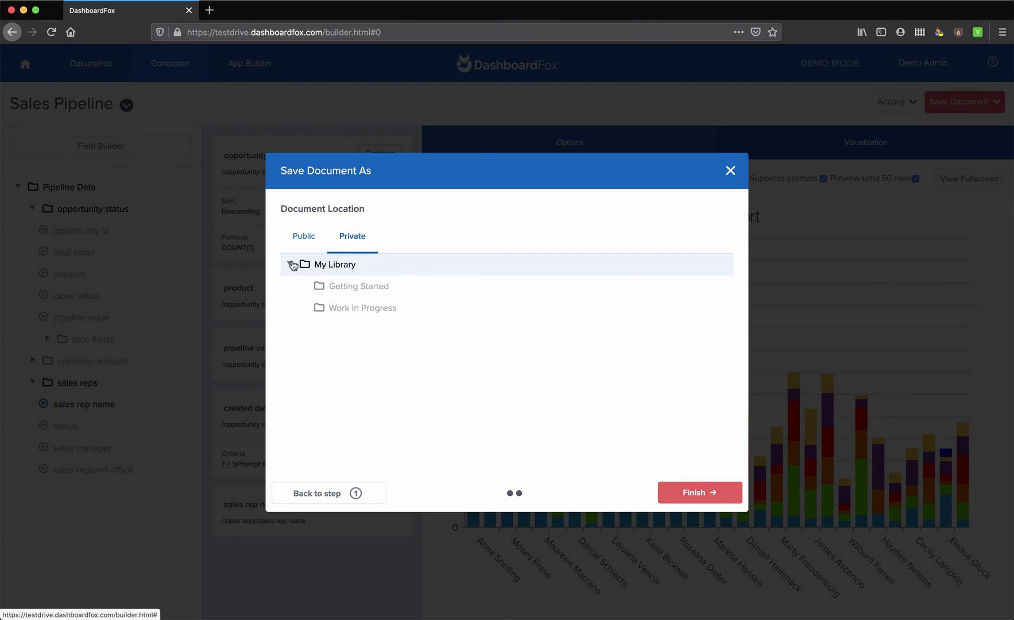
pyautogui.click(344, 308)
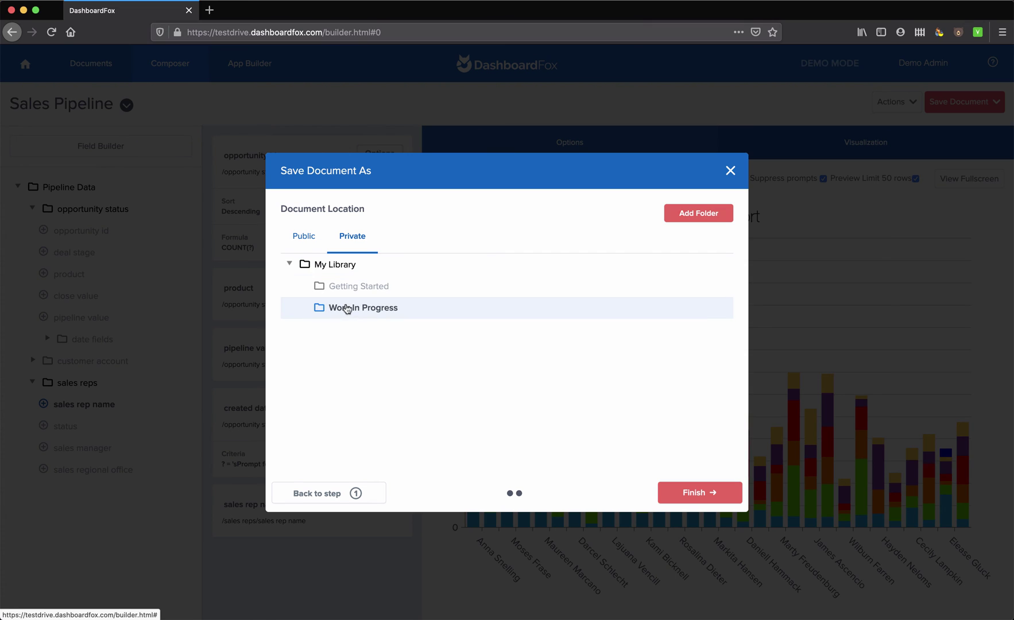
pyautogui.click(708, 495)
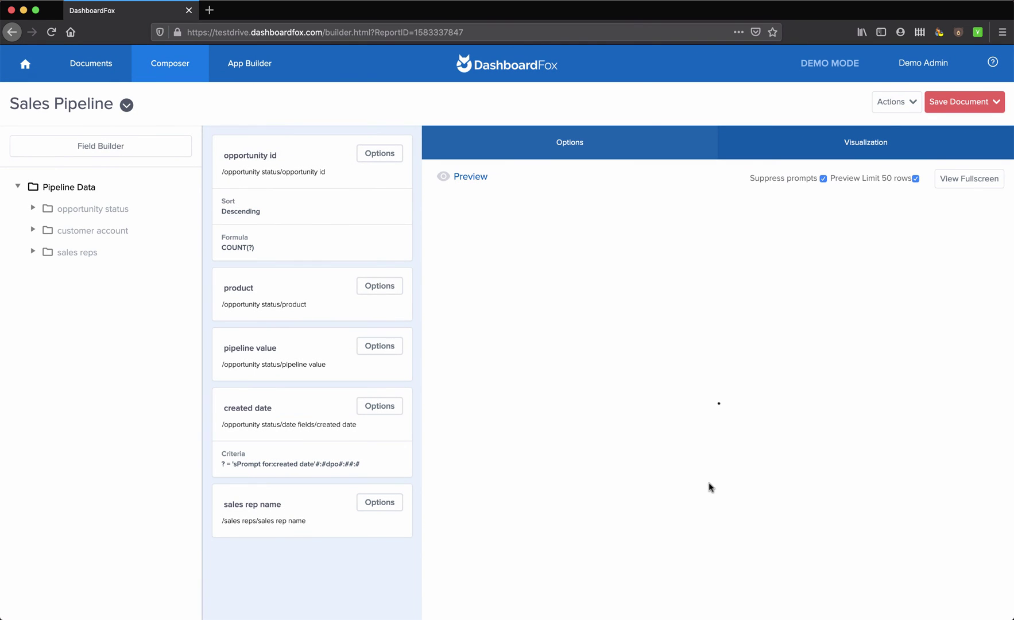
# Examine the Sales Data app's database connection settings and its available database drivers in the Admin area.
pyautogui.click(922, 63)
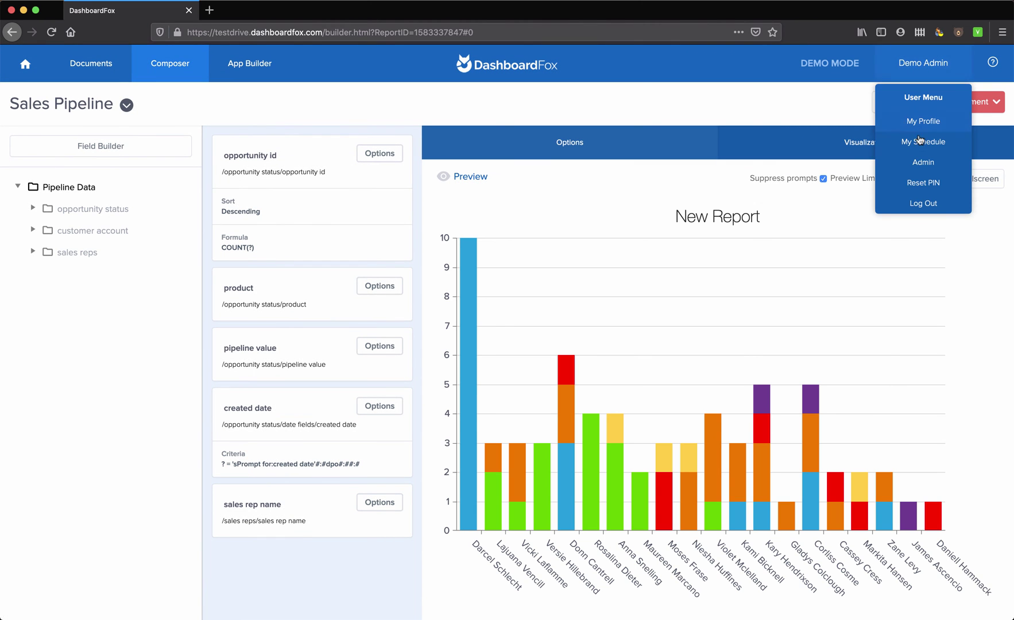
pyautogui.click(917, 164)
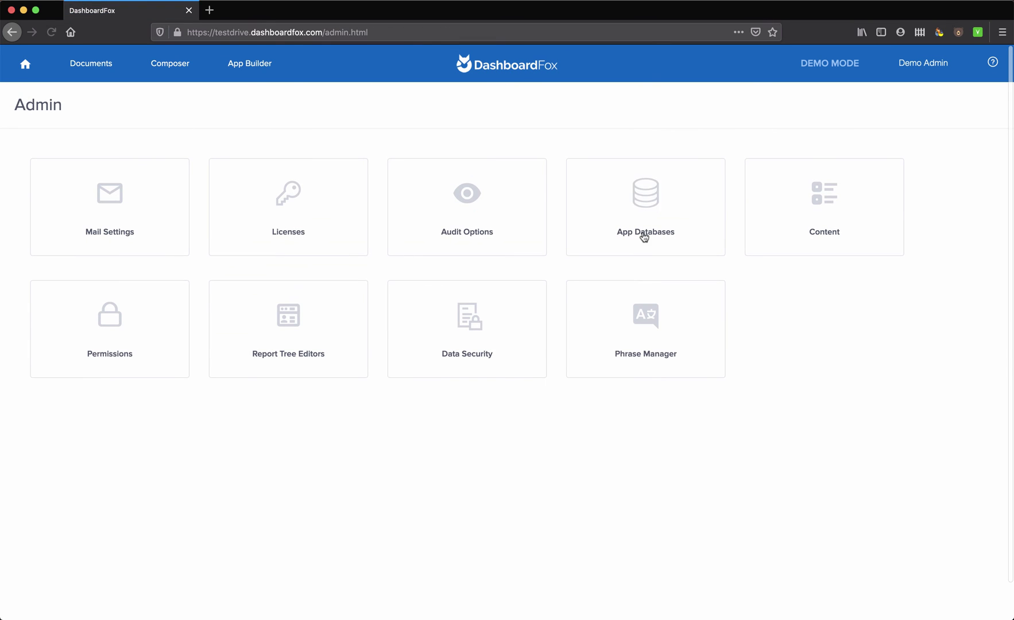
pyautogui.click(642, 197)
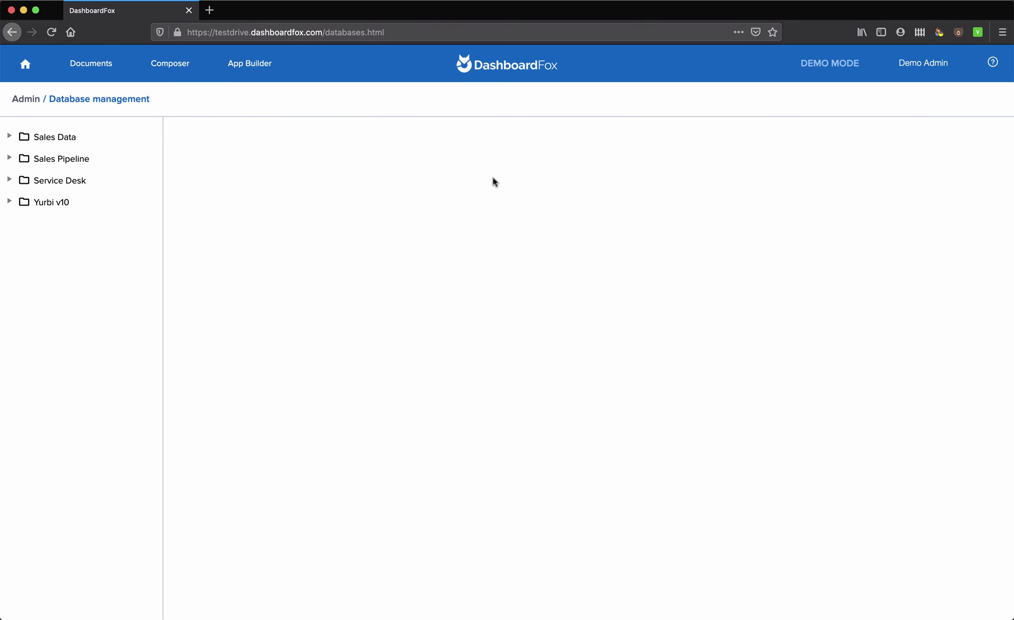
pyautogui.click(10, 136)
pyautogui.click(66, 160)
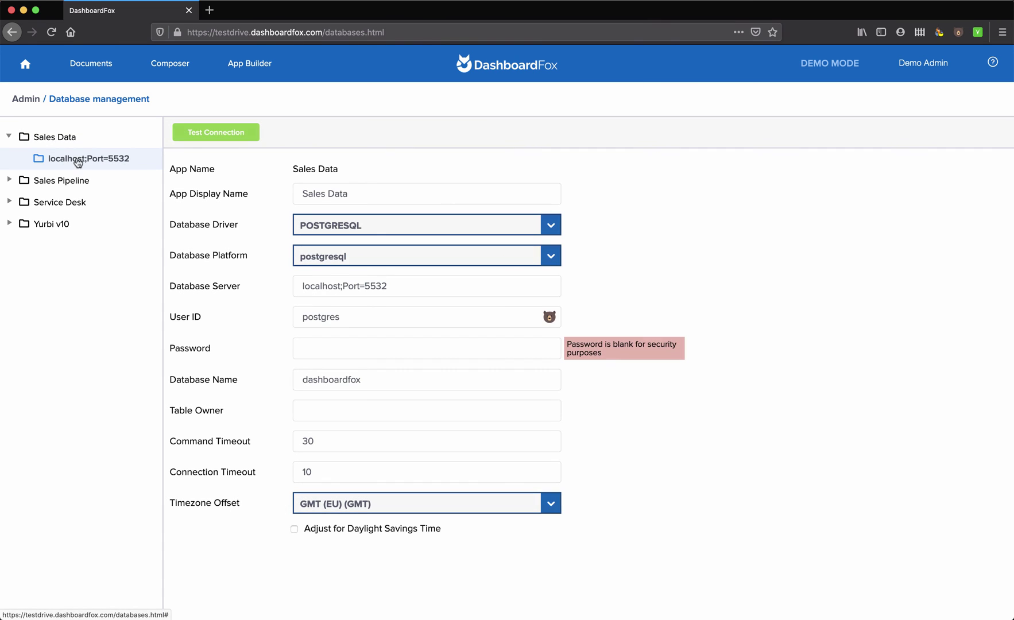
pyautogui.click(555, 230)
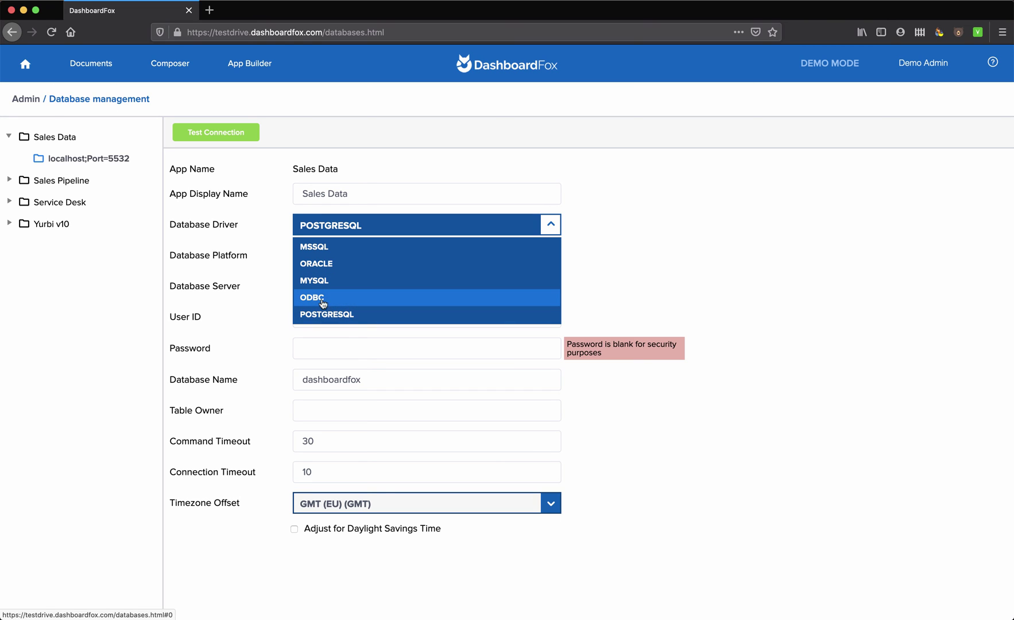
pyautogui.click(553, 230)
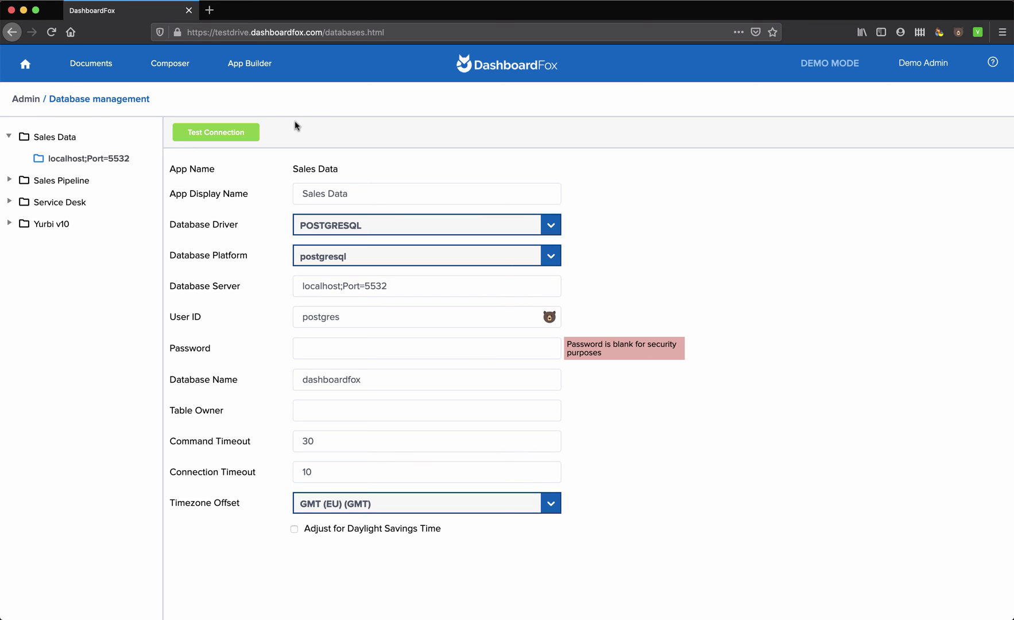
# Open the Pipeline Data report type of the Sales Pipeline app in the App Builder.
pyautogui.click(256, 71)
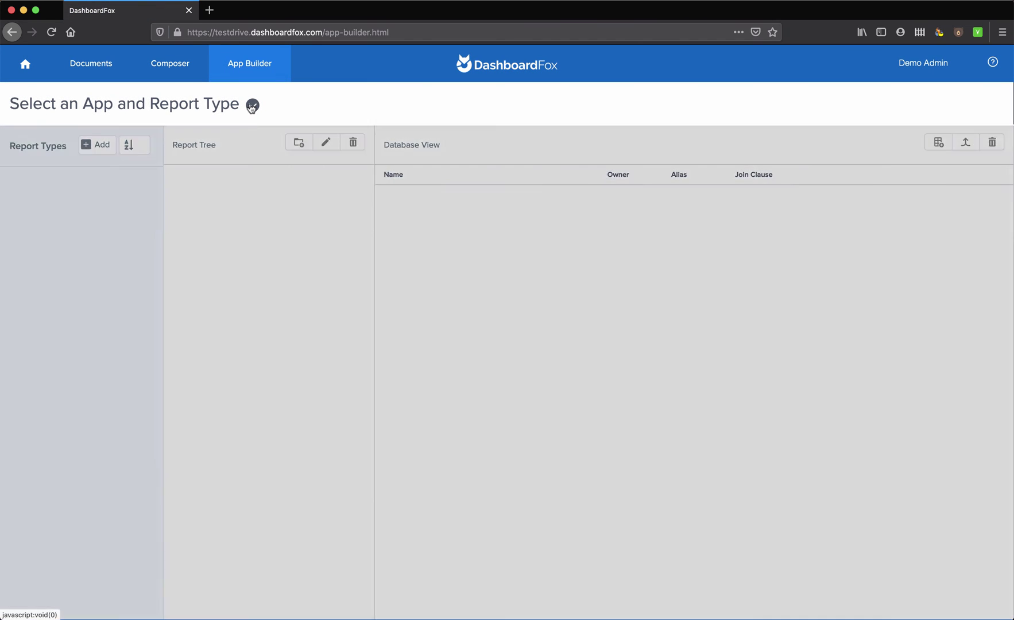
pyautogui.click(251, 108)
pyautogui.click(80, 171)
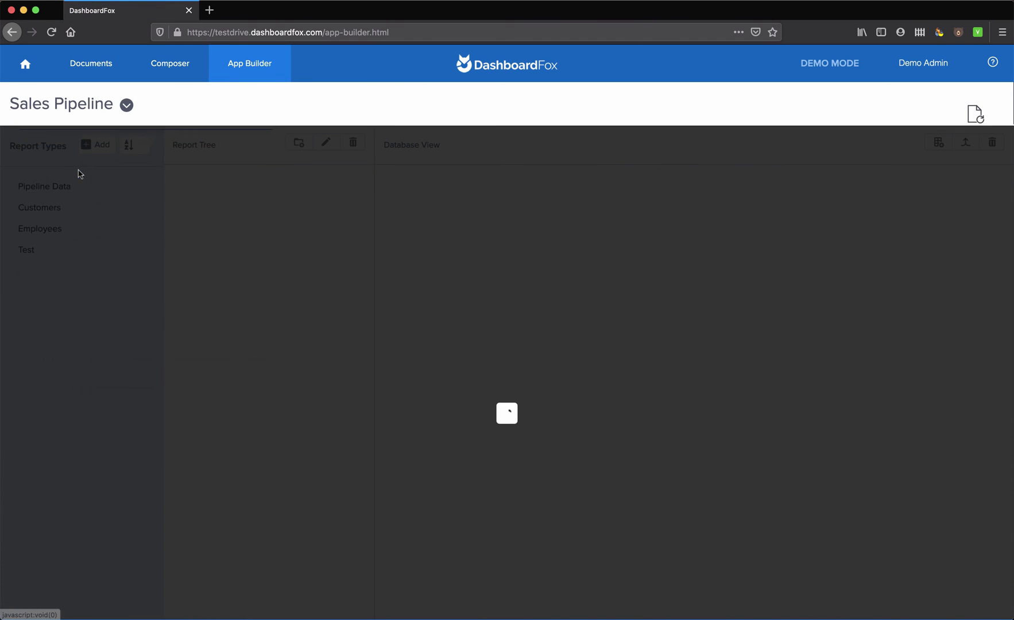
pyautogui.click(56, 202)
pyautogui.click(51, 189)
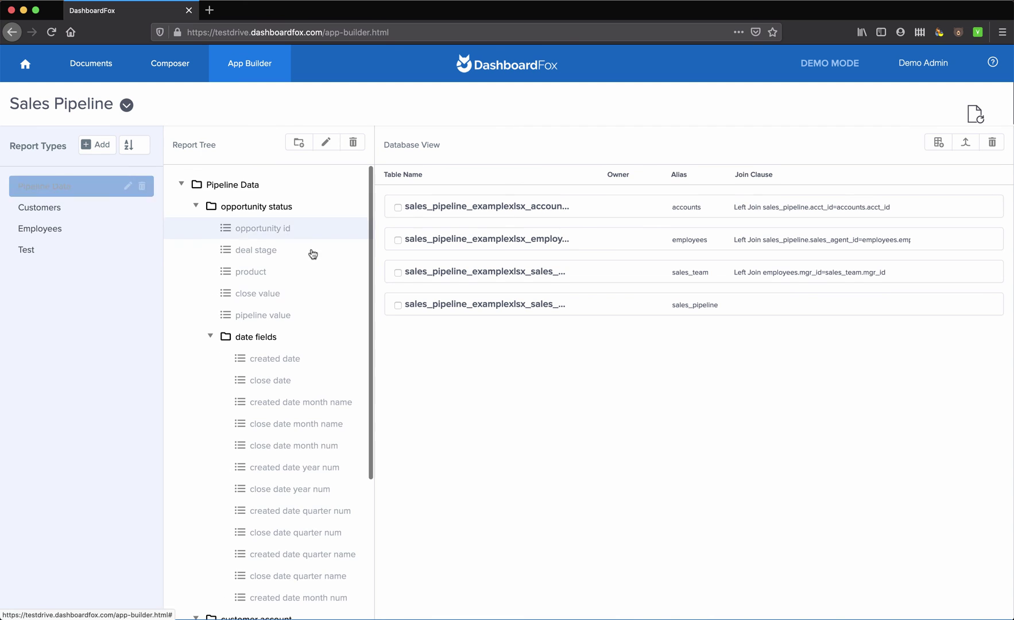
# Look through the SQL tables available to add, without adding one, and view the columns of the sales_team table.
pyautogui.click(939, 144)
pyautogui.click(632, 285)
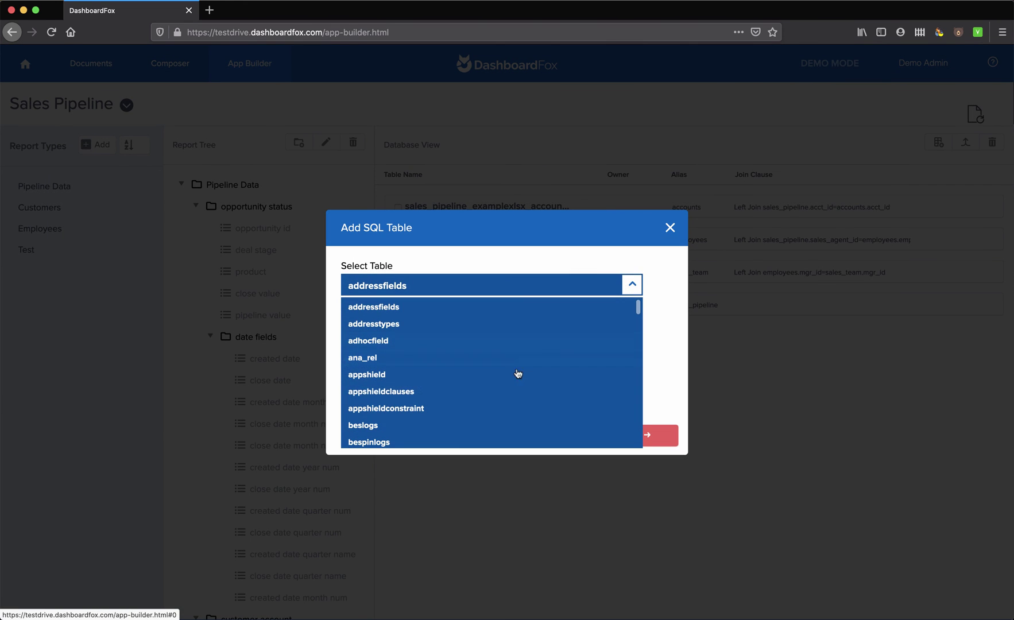
pyautogui.scroll(-5, 513, 389)
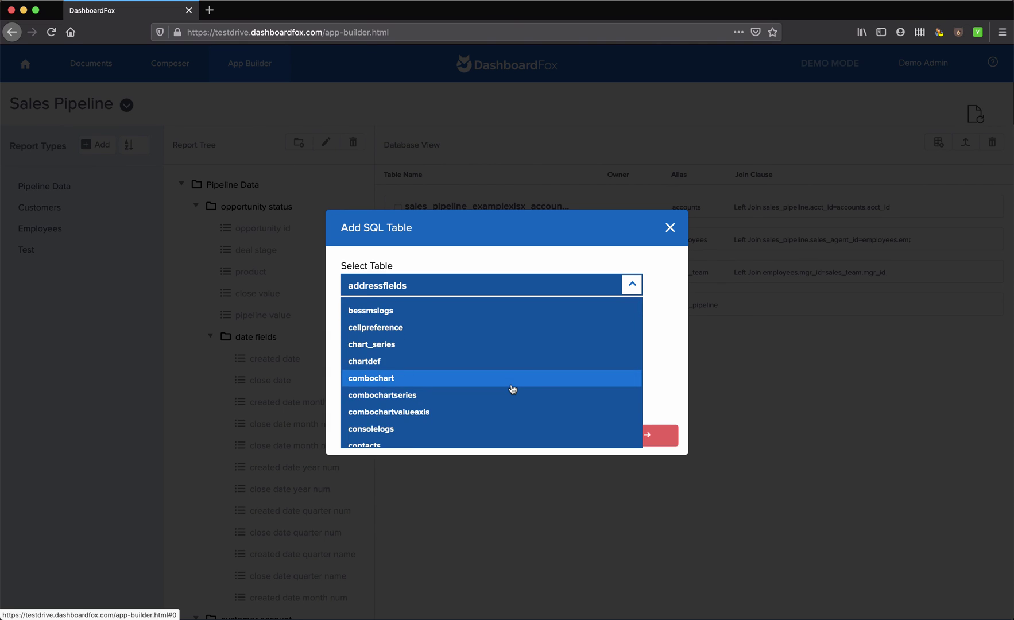
pyautogui.scroll(-3, 513, 389)
pyautogui.click(670, 228)
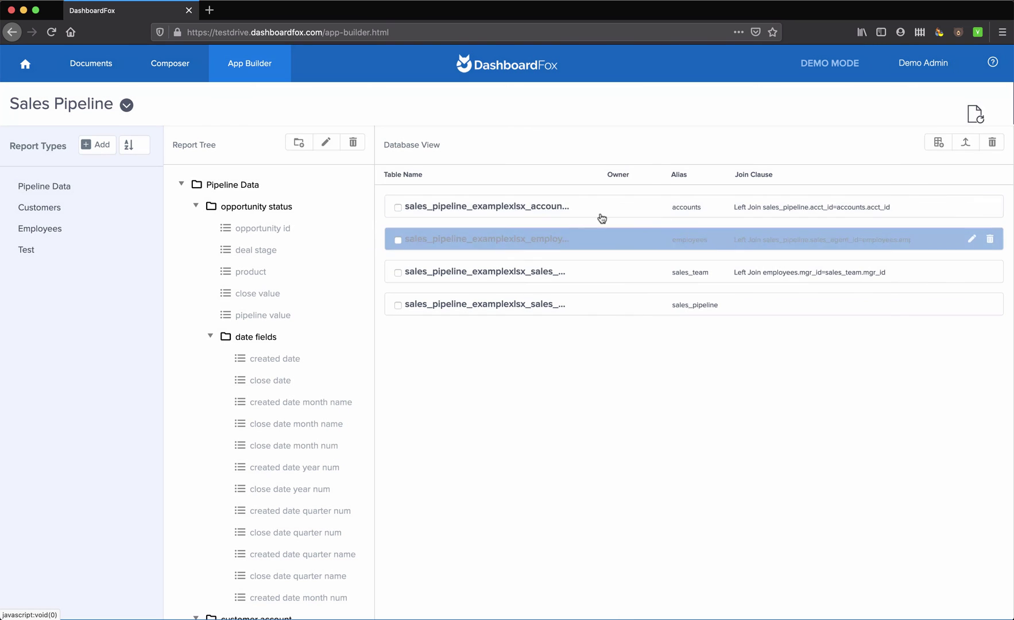
pyautogui.click(461, 272)
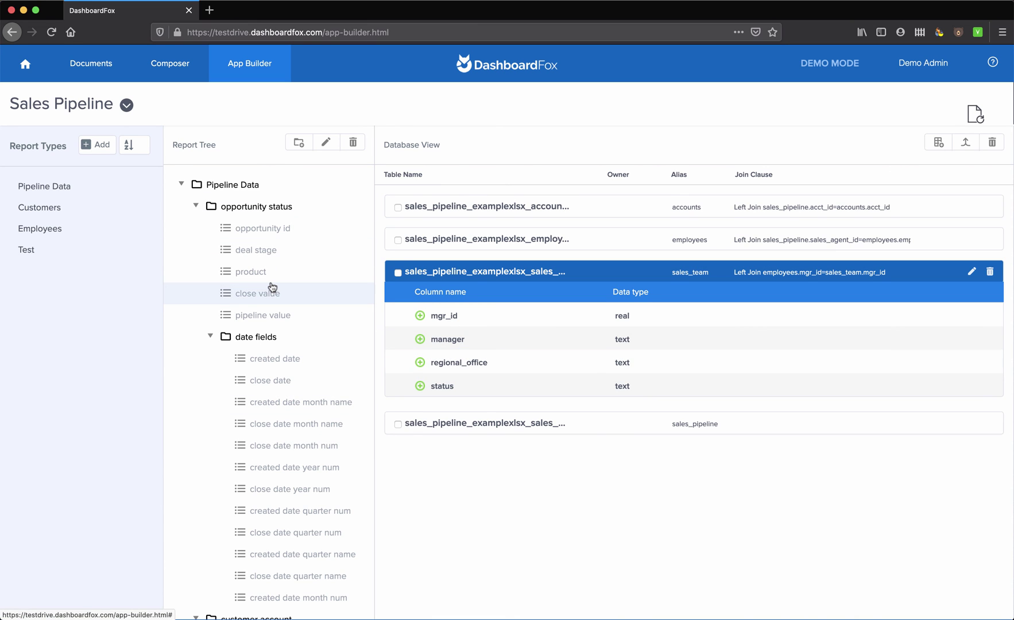
# Open the sales rep's data security policy in the Admin area and examine the criteria of its App Shield policy constraint.
pyautogui.click(921, 64)
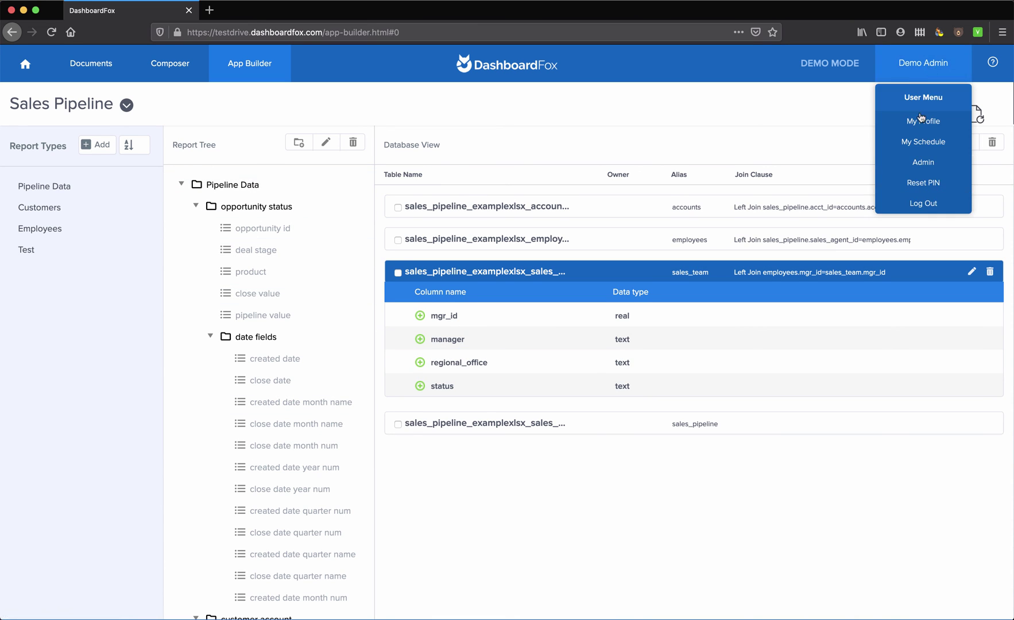
pyautogui.click(922, 162)
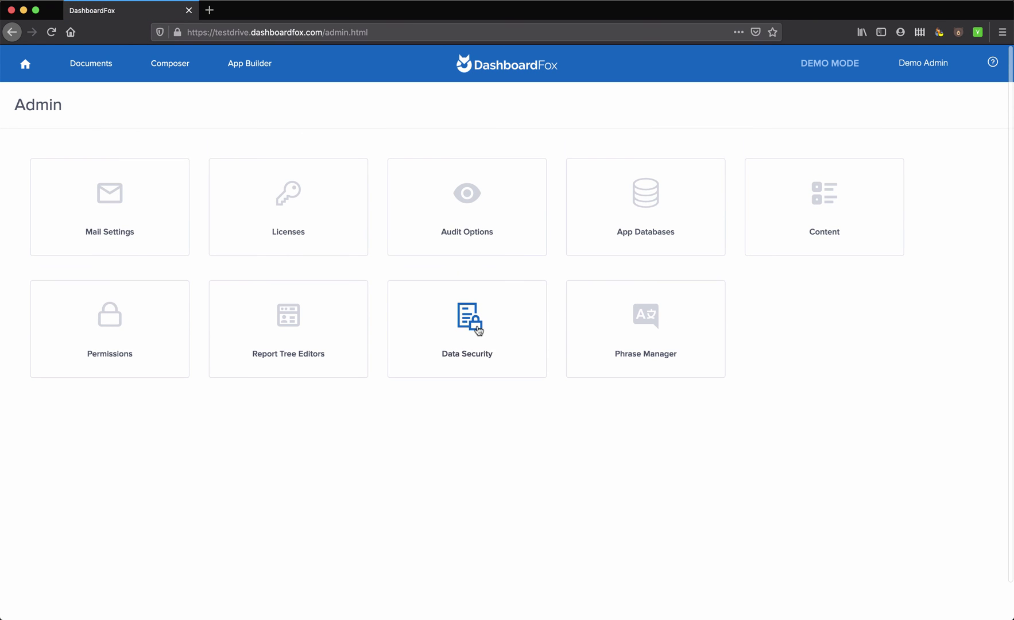
pyautogui.click(464, 321)
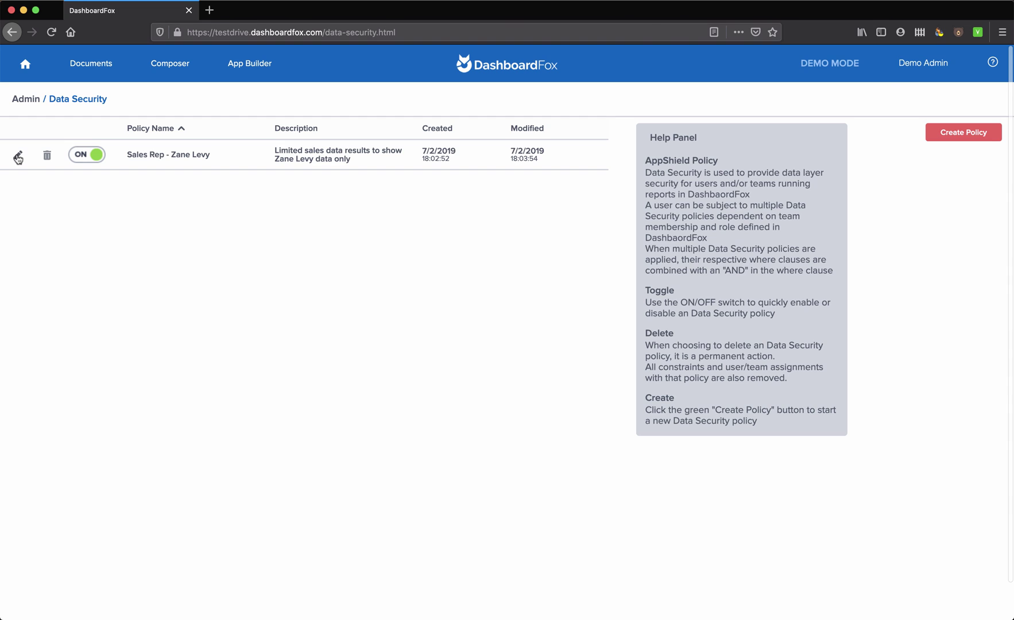
pyautogui.click(18, 156)
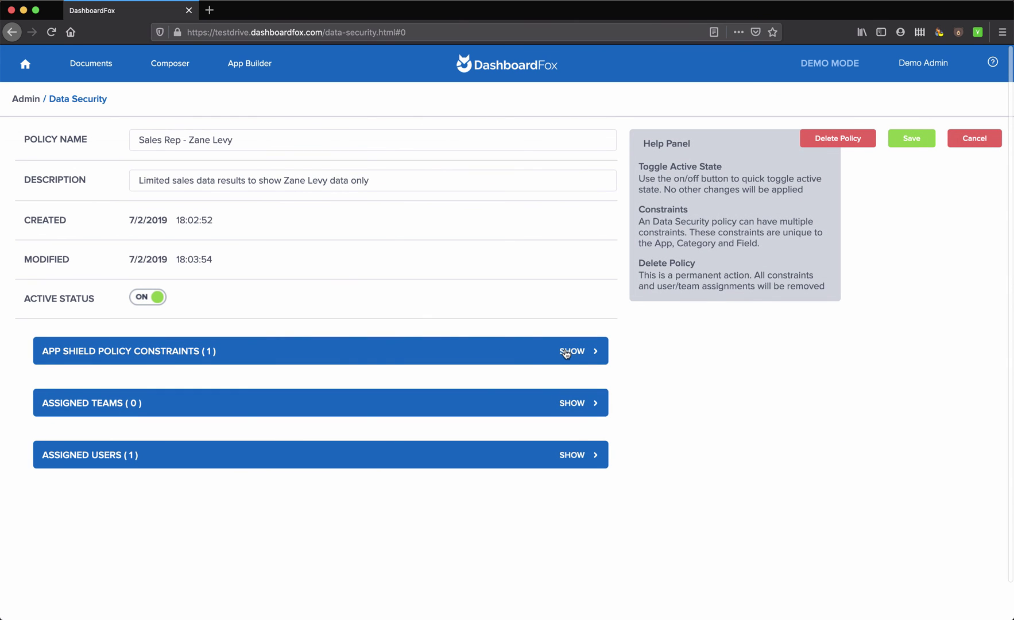
pyautogui.click(565, 354)
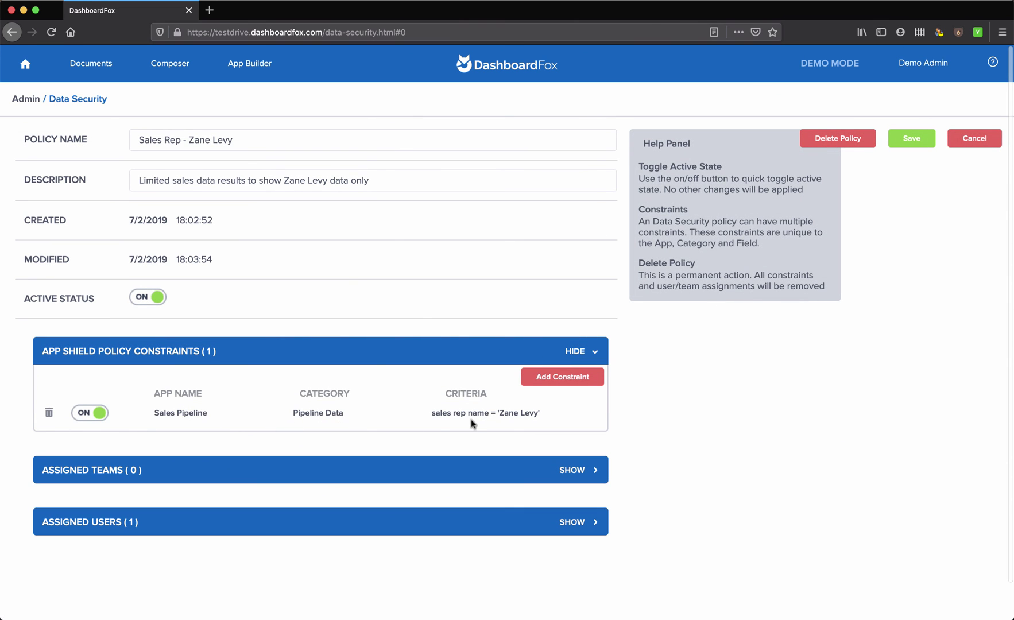
pyautogui.moveTo(432, 415); pyautogui.dragTo(535, 412)
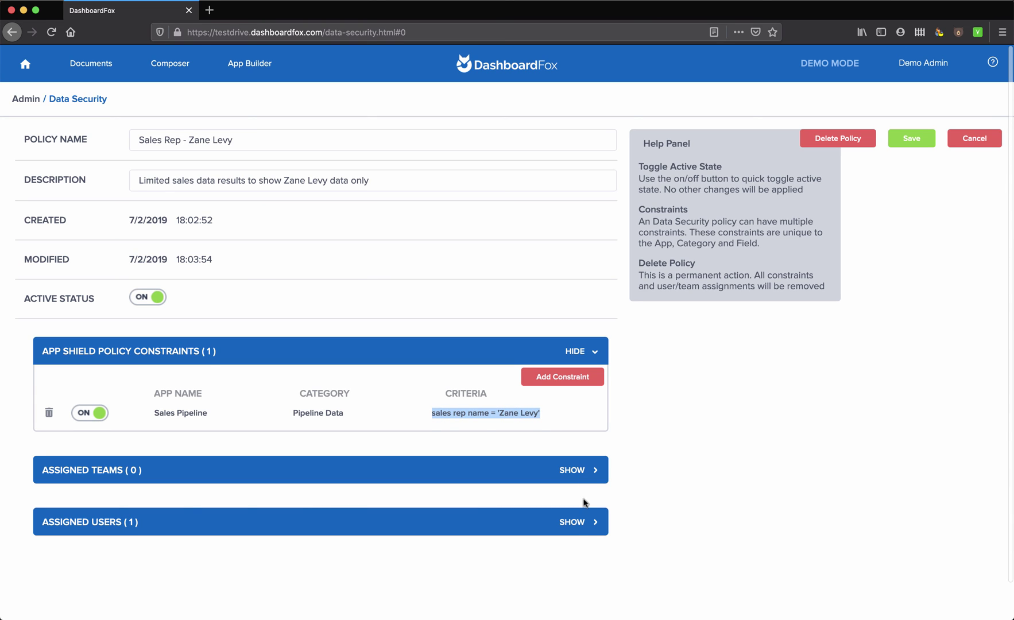
# View the users assigned to the data security policy and the teams available for assignment.
pyautogui.click(573, 531)
pyautogui.scroll(-1, 517, 528)
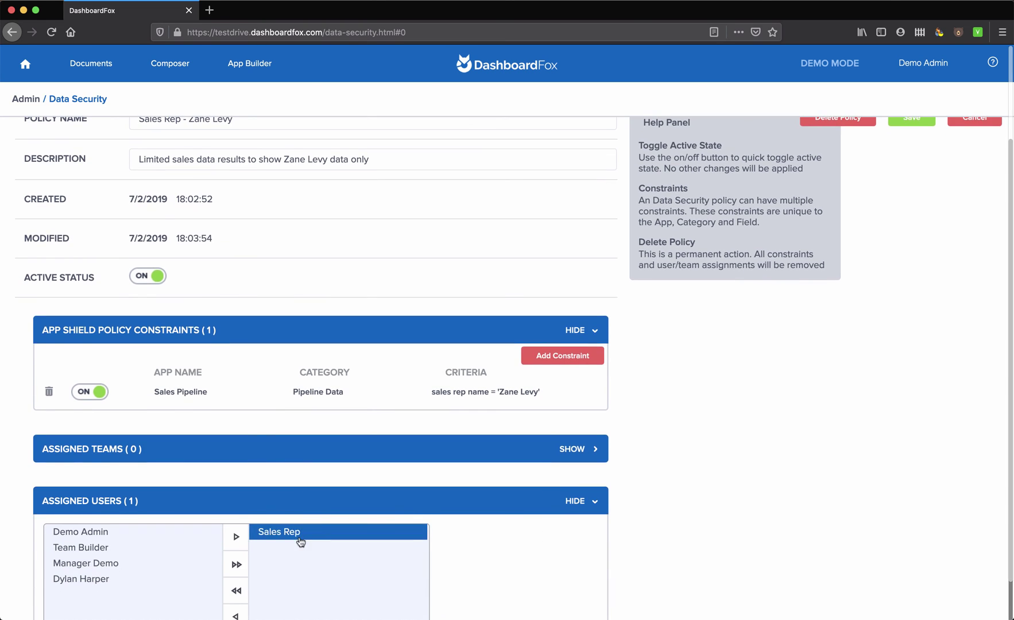
pyautogui.click(579, 457)
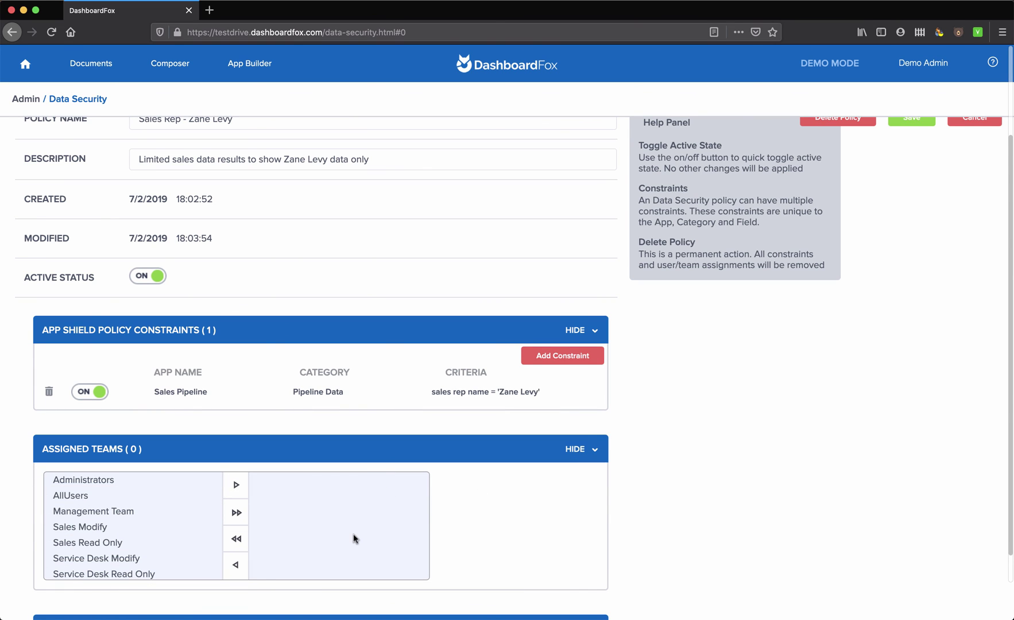
# Review the user permissions list and the group management list in the Admin area's Permissions settings.
pyautogui.click(26, 99)
pyautogui.click(658, 279)
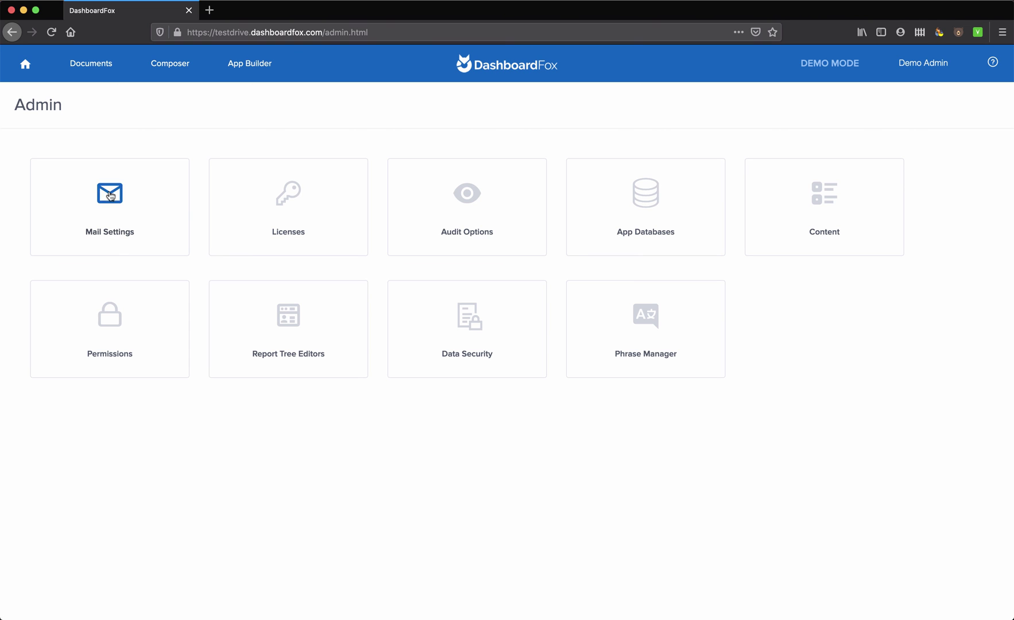
pyautogui.click(105, 324)
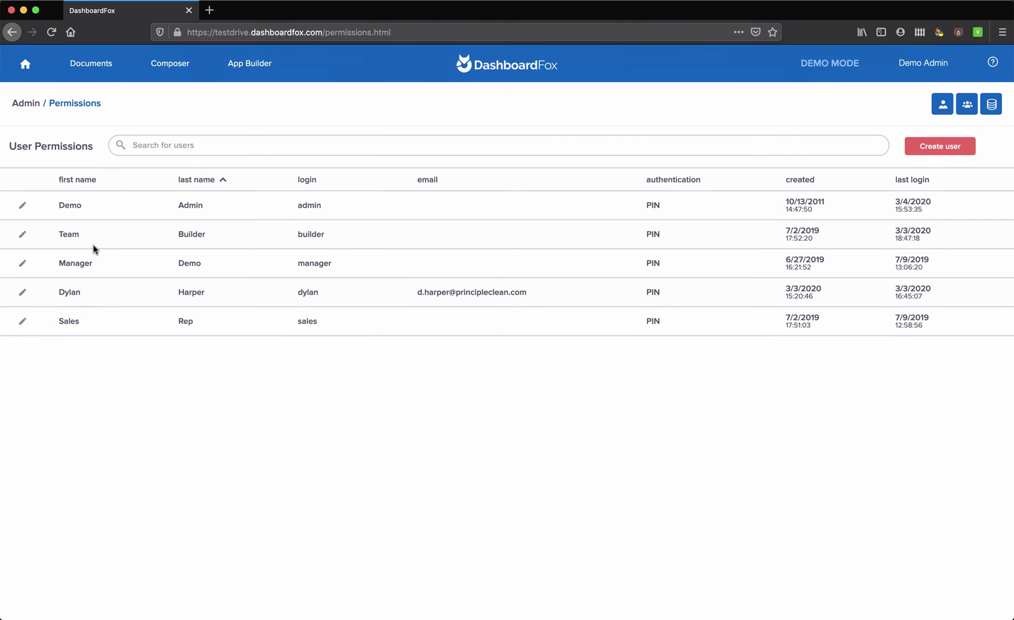
pyautogui.click(967, 112)
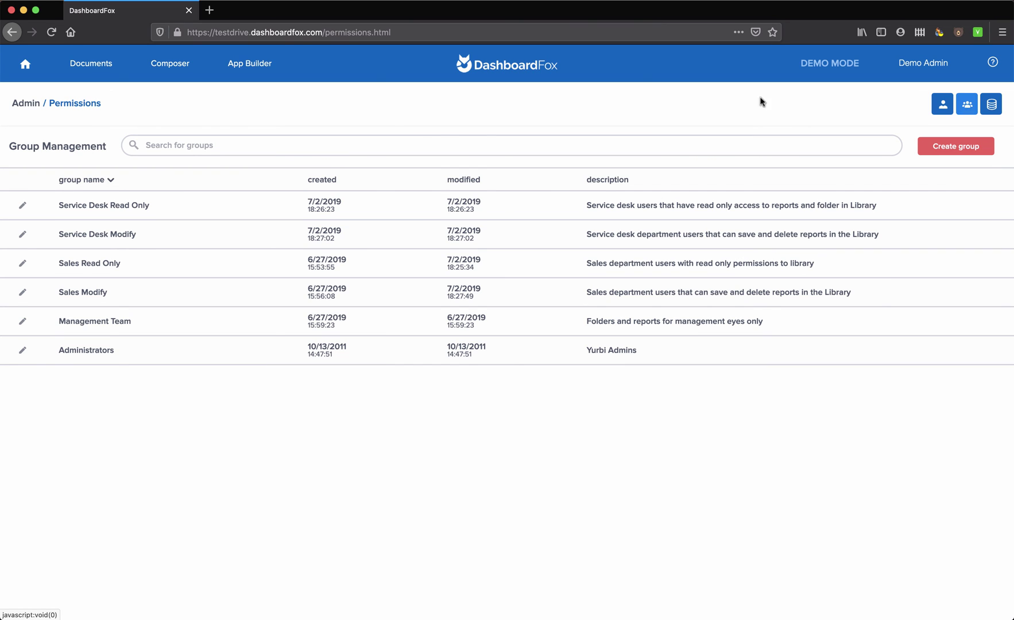
# Examine the Audit Options for security, reporting and user management events, including Report Creation and Report Execution.
pyautogui.click(27, 105)
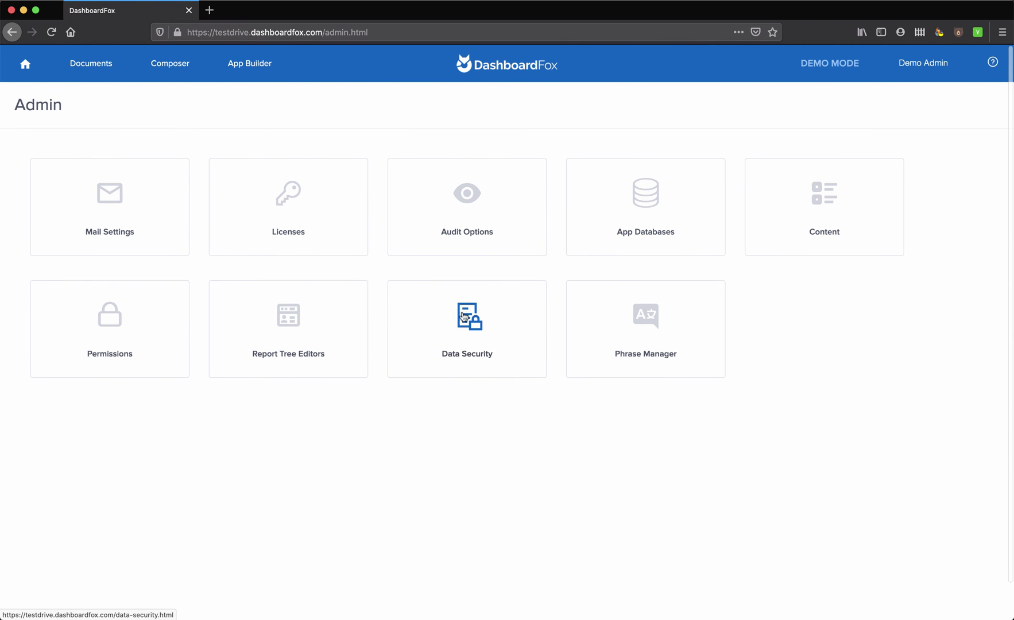
pyautogui.click(472, 199)
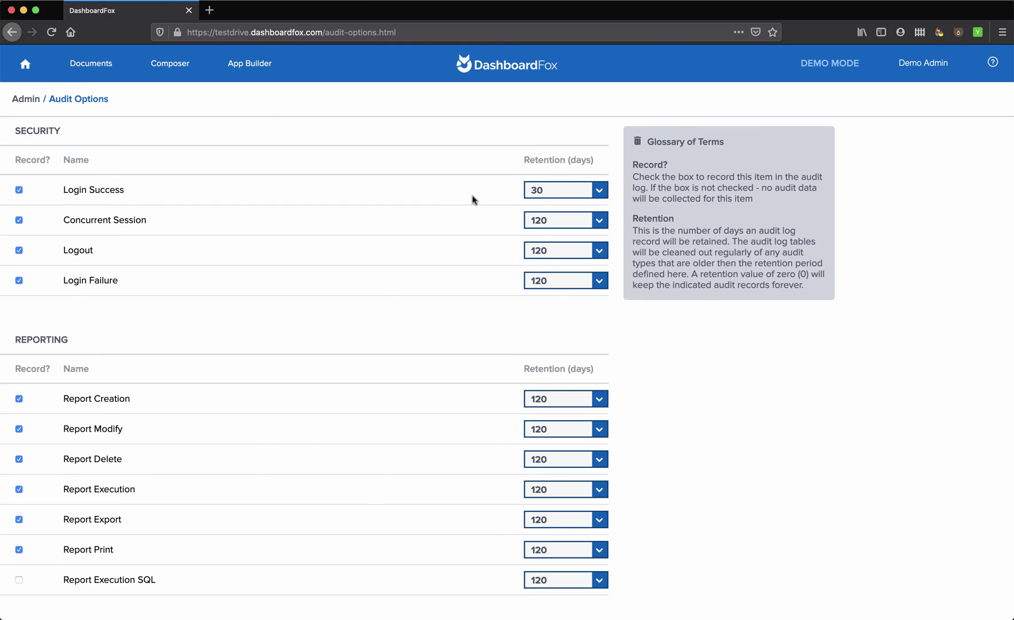
pyautogui.scroll(-3, 140, 281)
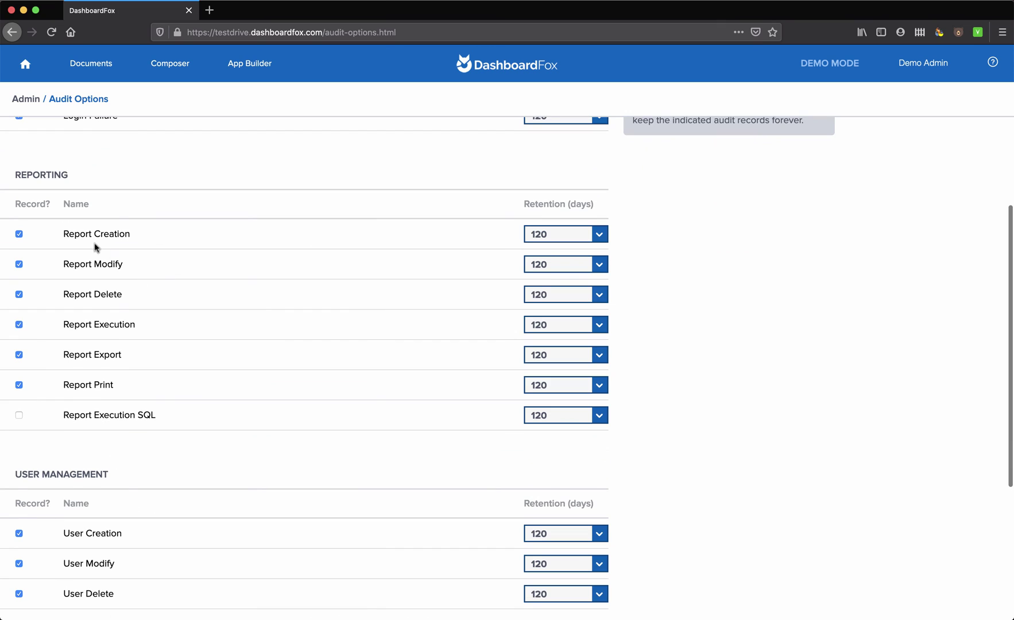
pyautogui.moveTo(86, 232); pyautogui.dragTo(120, 232)
pyautogui.moveTo(79, 324); pyautogui.dragTo(115, 325)
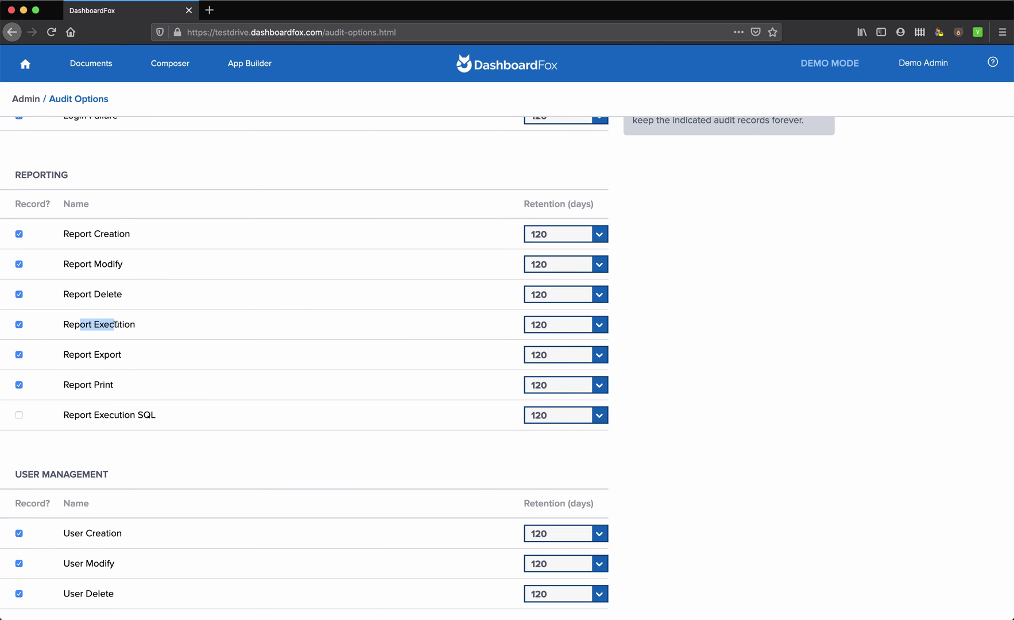
pyautogui.scroll(5, 115, 324)
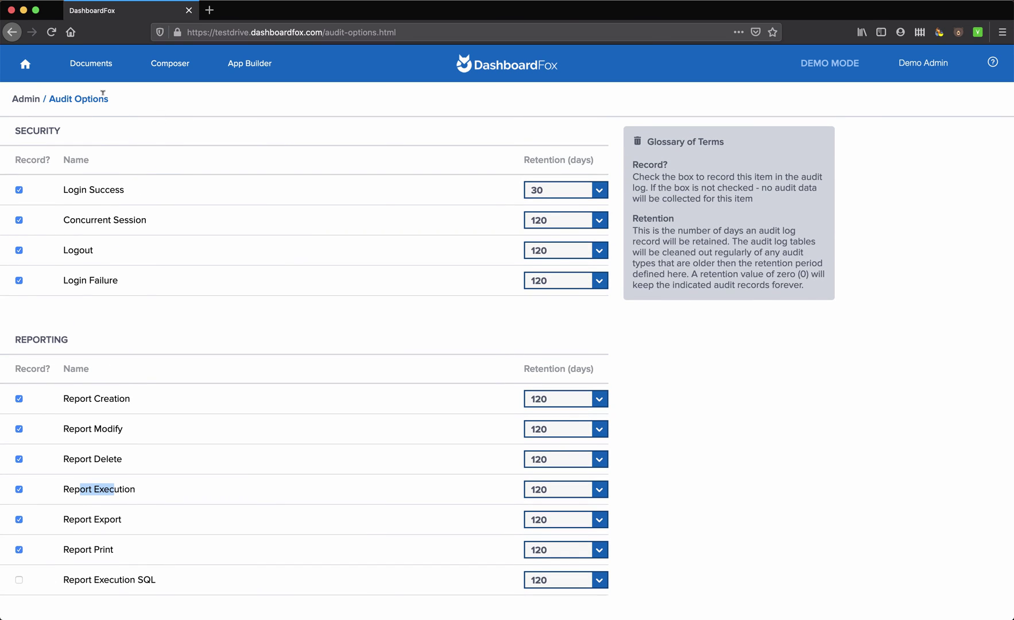
# Return to the dashboards and open the Getting Started dashboard from the favorites.
pyautogui.click(25, 66)
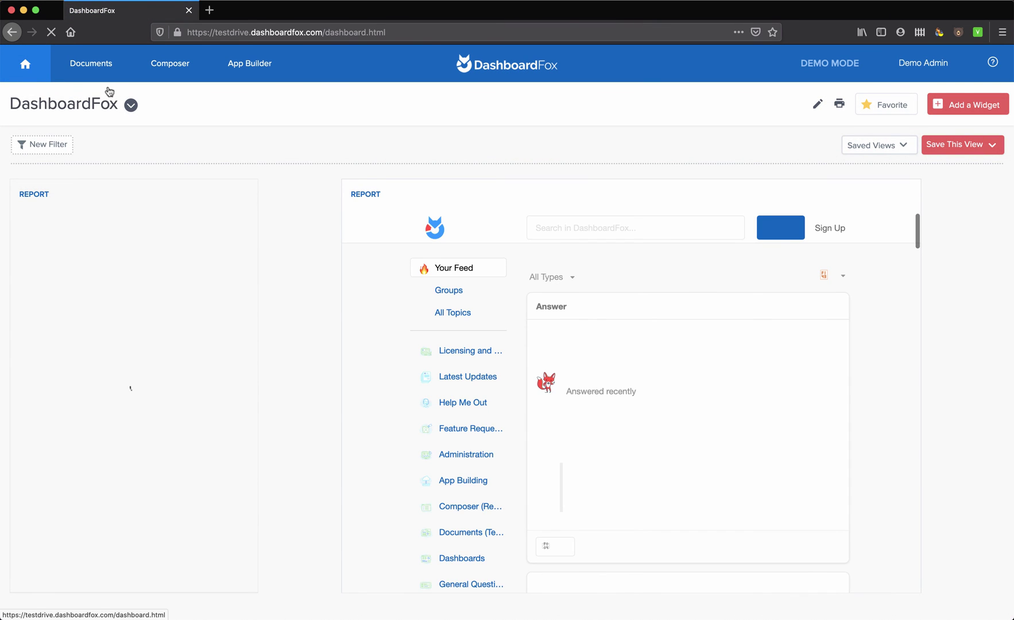
pyautogui.click(131, 104)
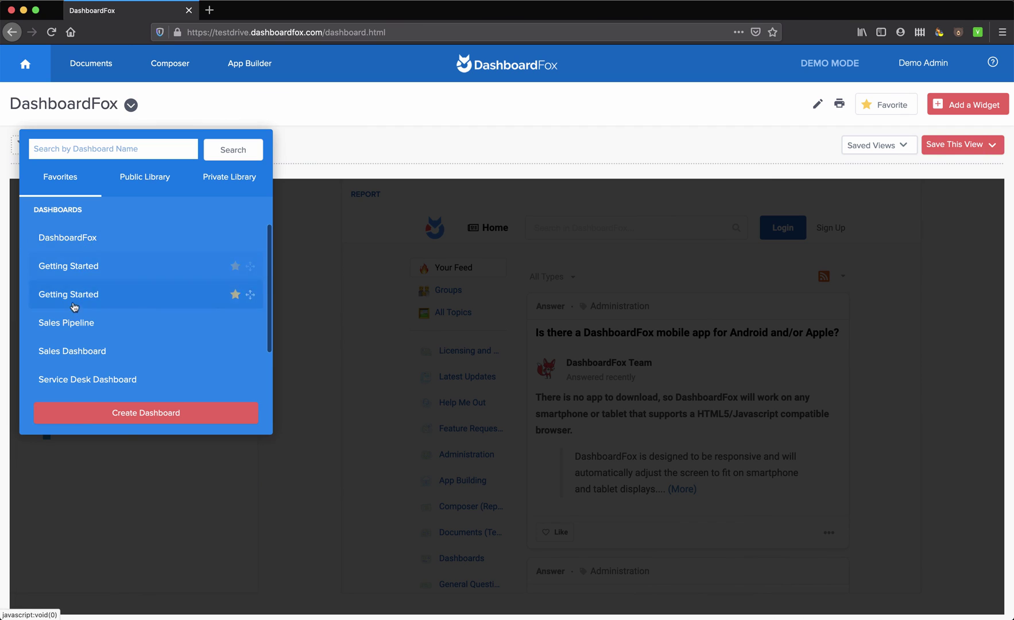
pyautogui.click(74, 305)
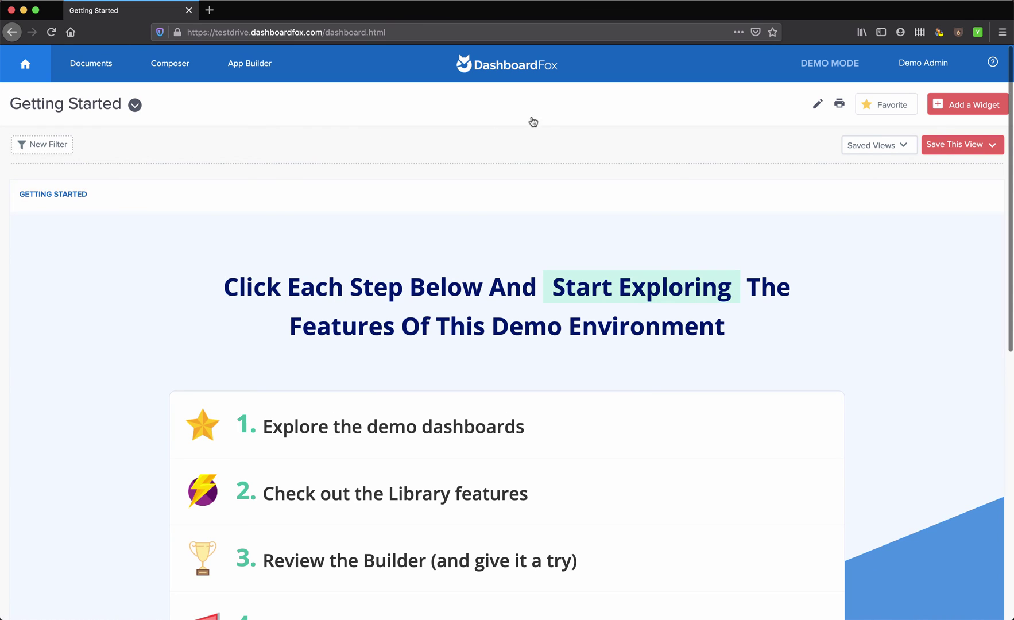